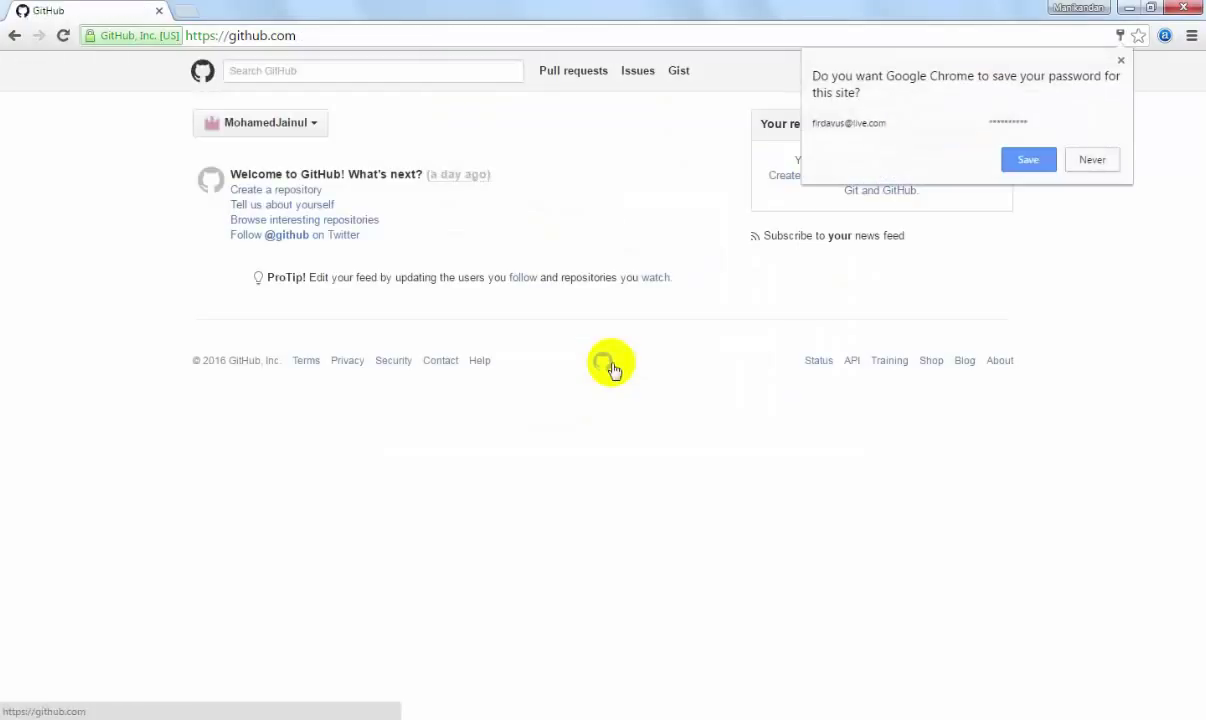
Step: Dismiss the offer to save the password and open the signed-in account's profile page
left_click(1127, 70)
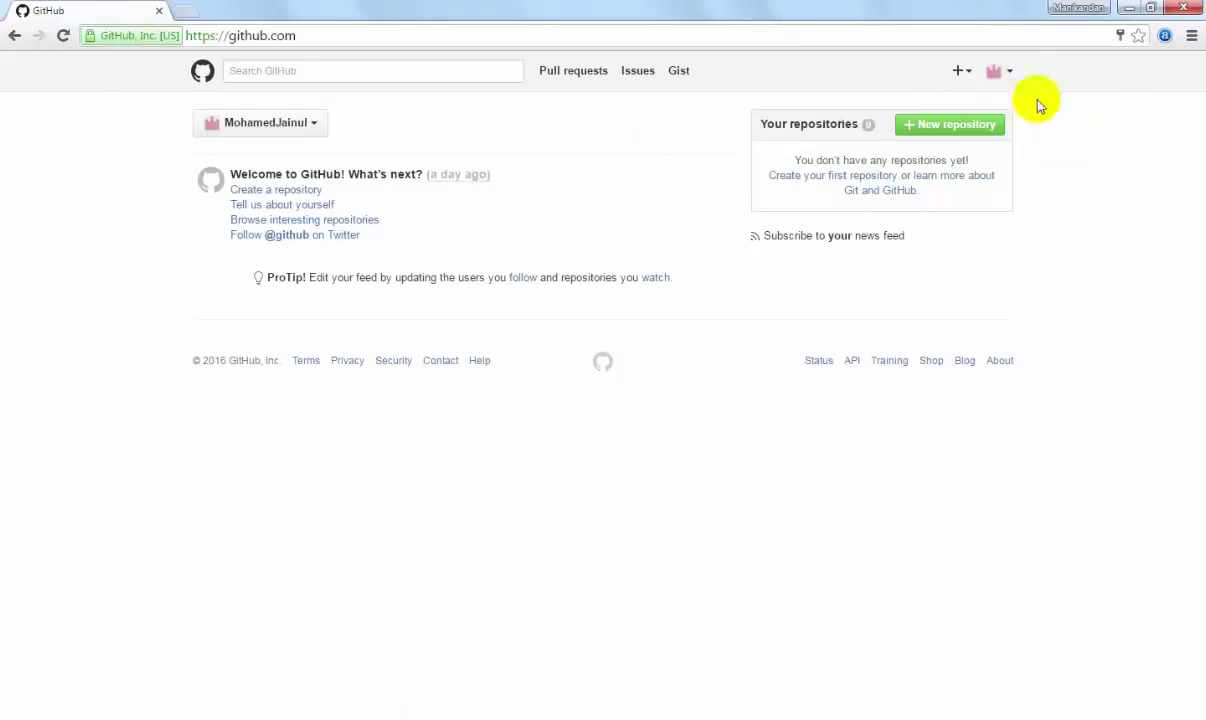
left_click(998, 68)
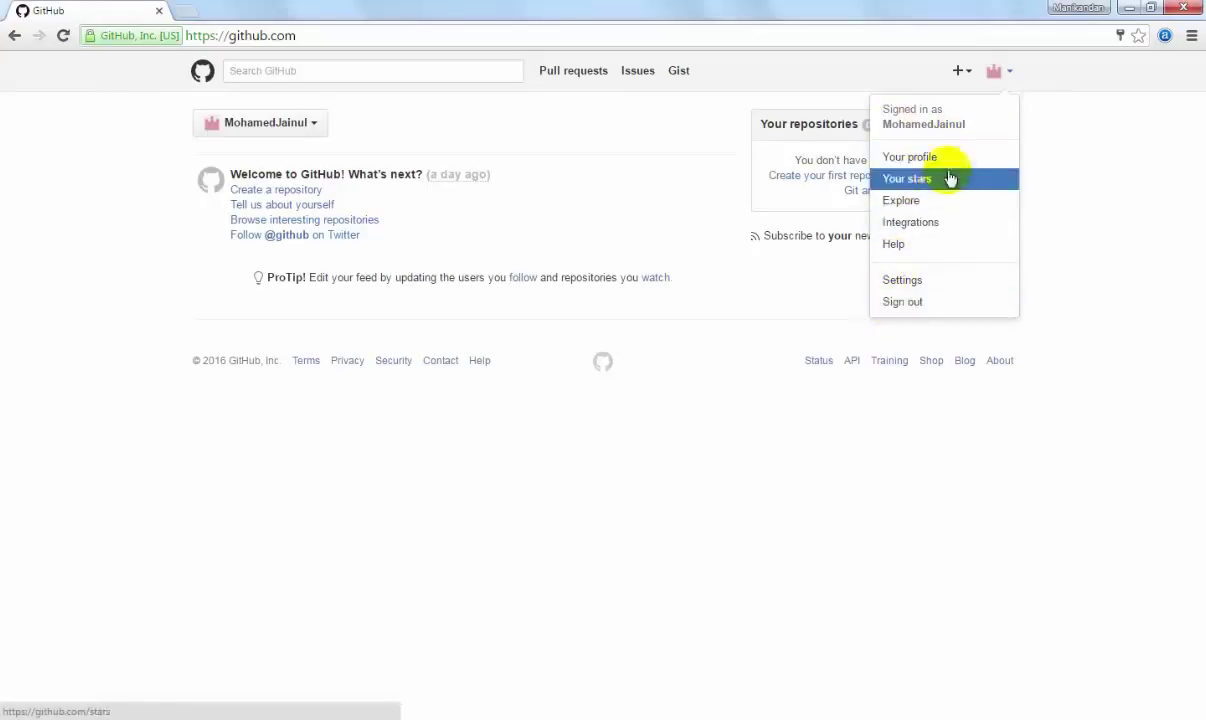
left_click(994, 71)
left_click(998, 74)
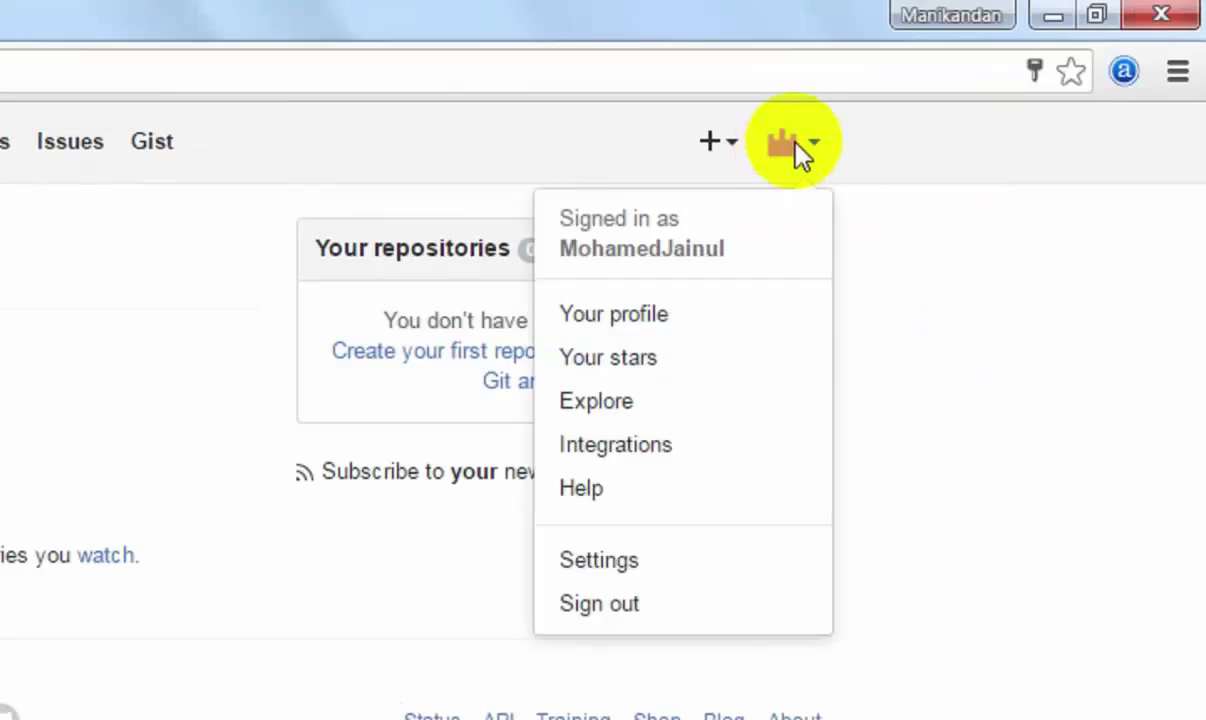
left_click(672, 292)
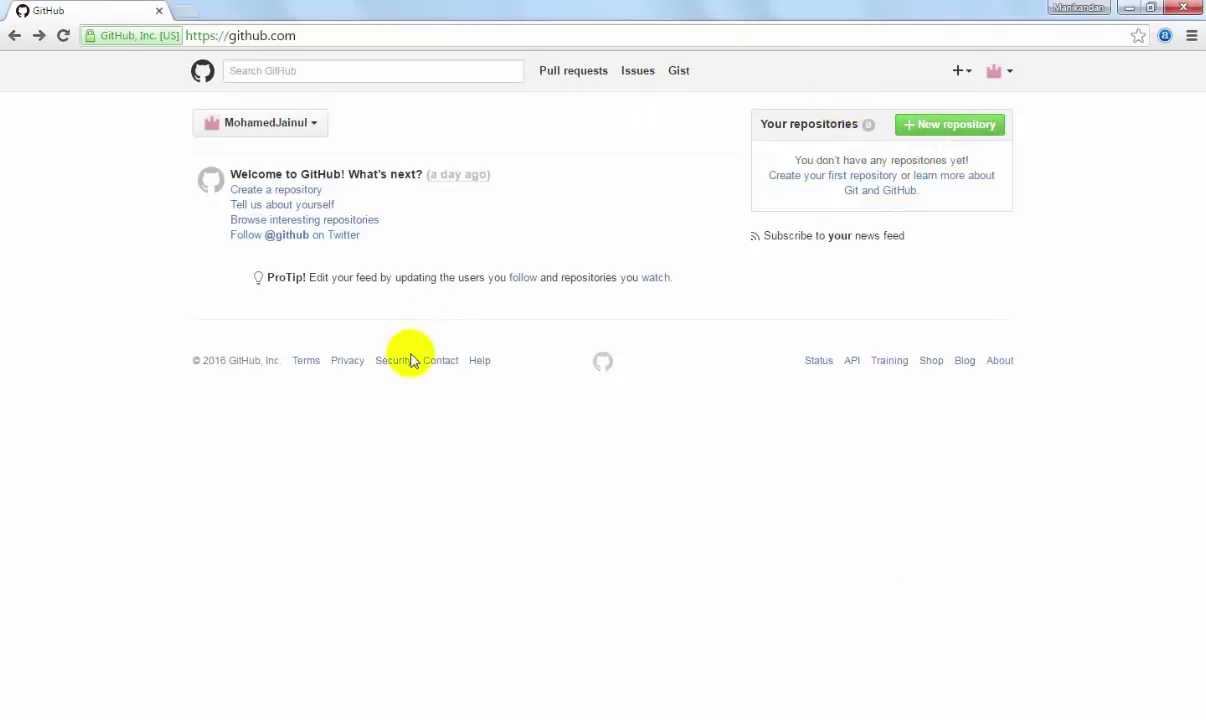
Step: Start a new repository named SampleGit with the description "Git sample Tutorial"
left_click(937, 127)
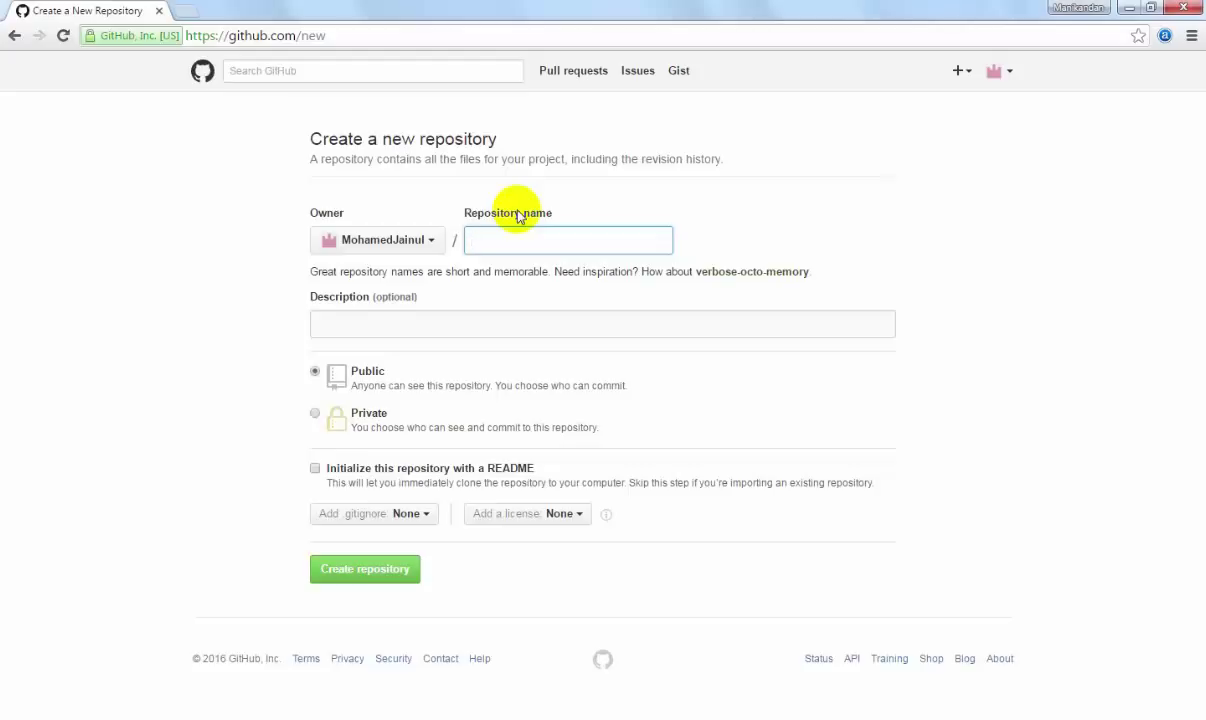
type("SampleGit")
left_click(330, 324)
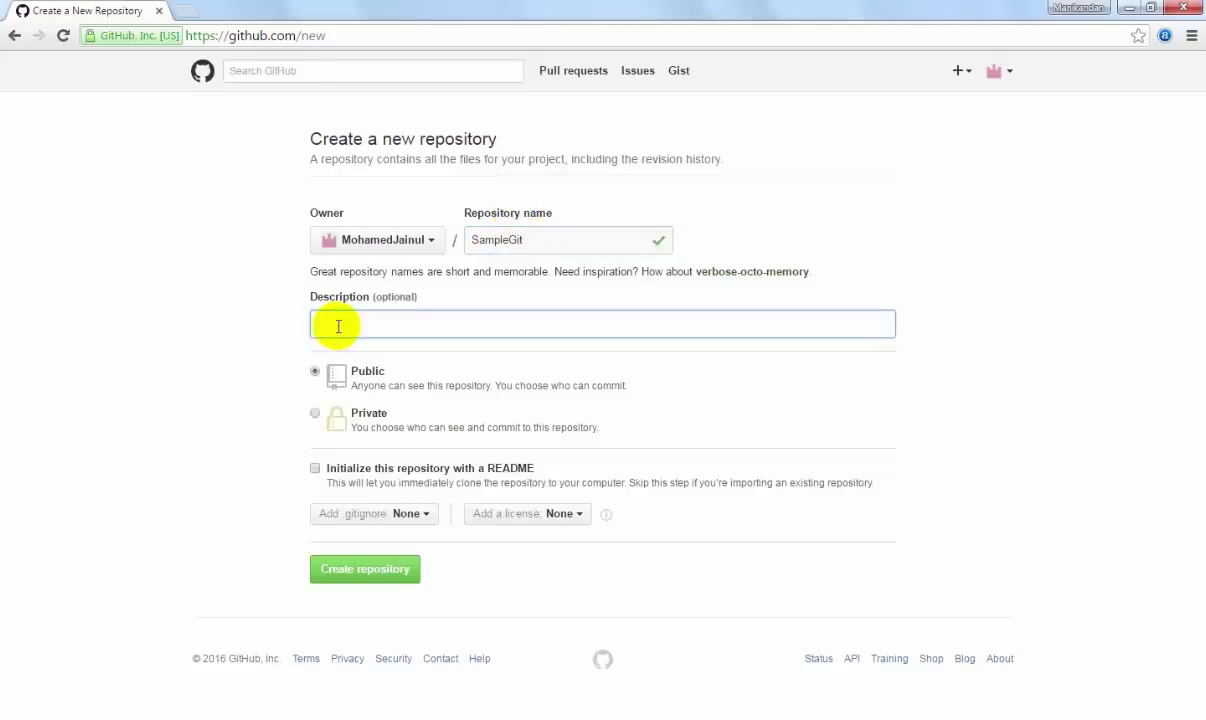
type("Git Sample Tutorial")
left_click(338, 326)
key("BackSpace")
type("s")
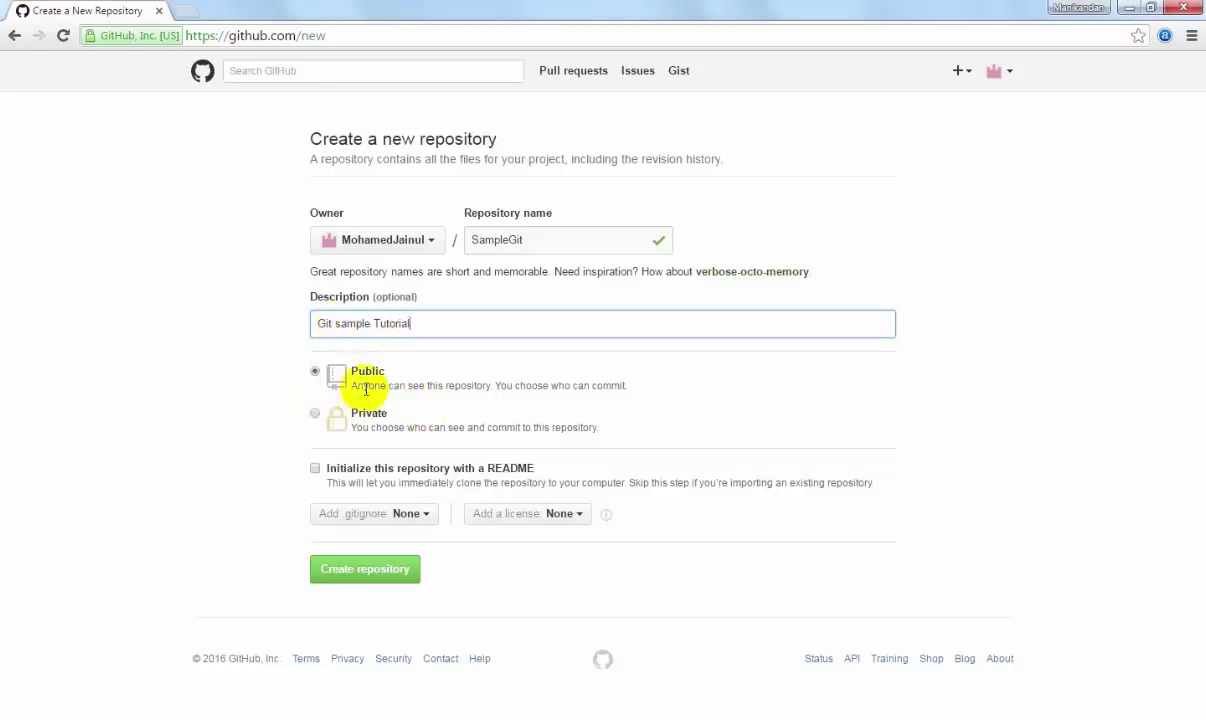
Step: Check the account upgrade and payment options of Private visibility, and set the repository back to Public
left_click(316, 414)
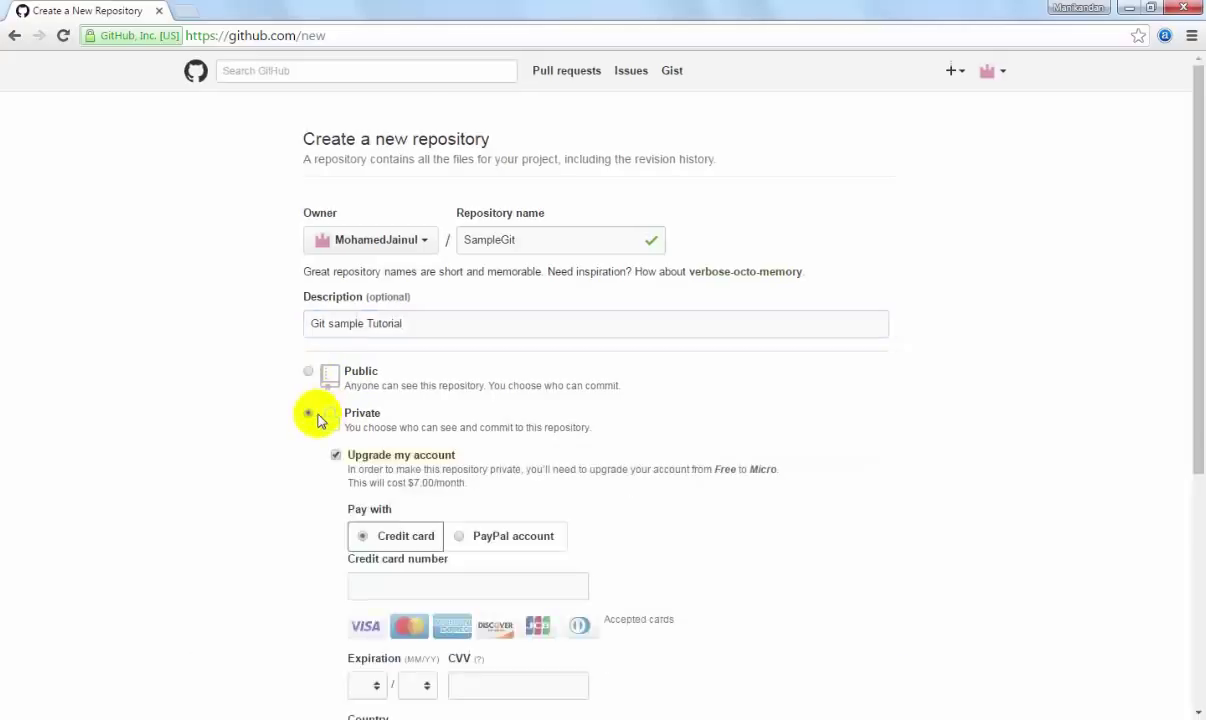
scroll(316, 420, "down", 1)
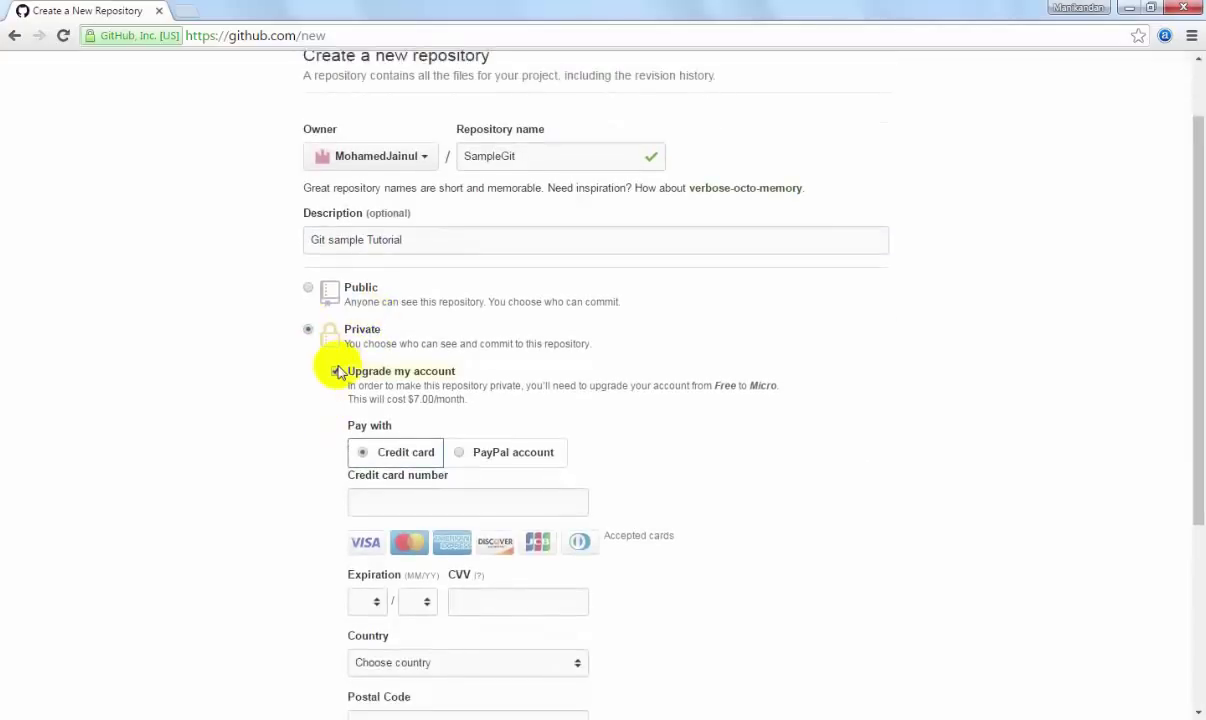
left_click(337, 371)
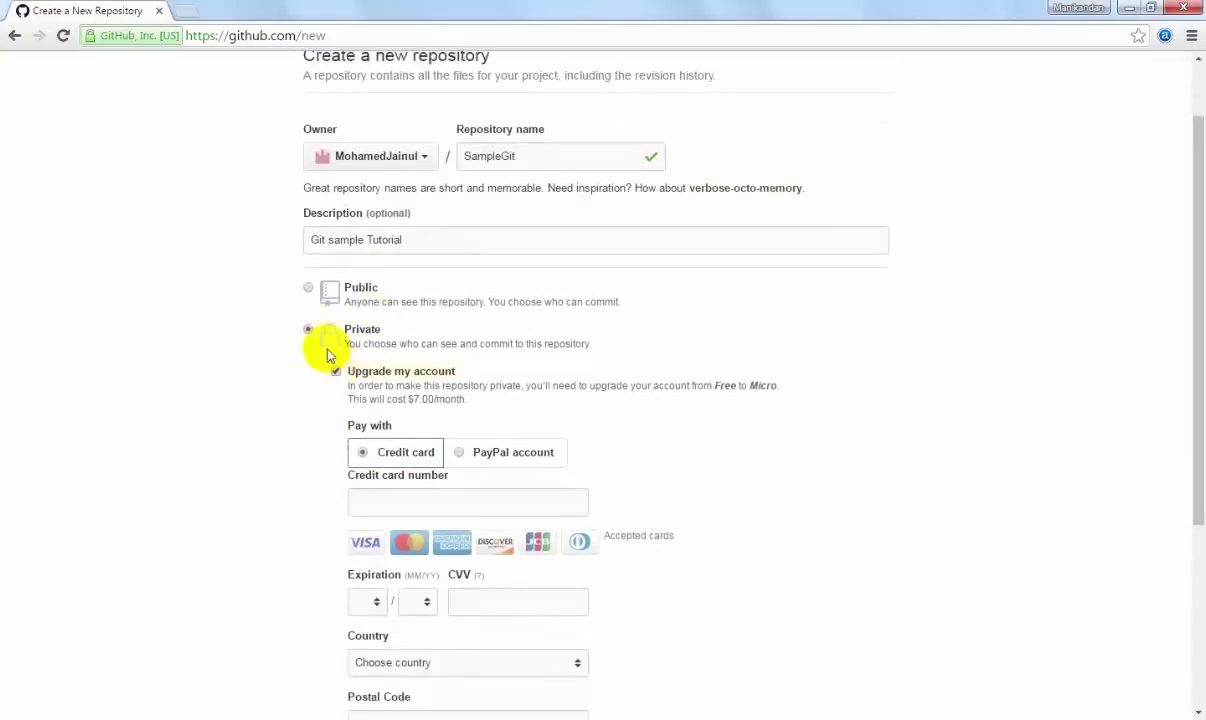
left_click(307, 292)
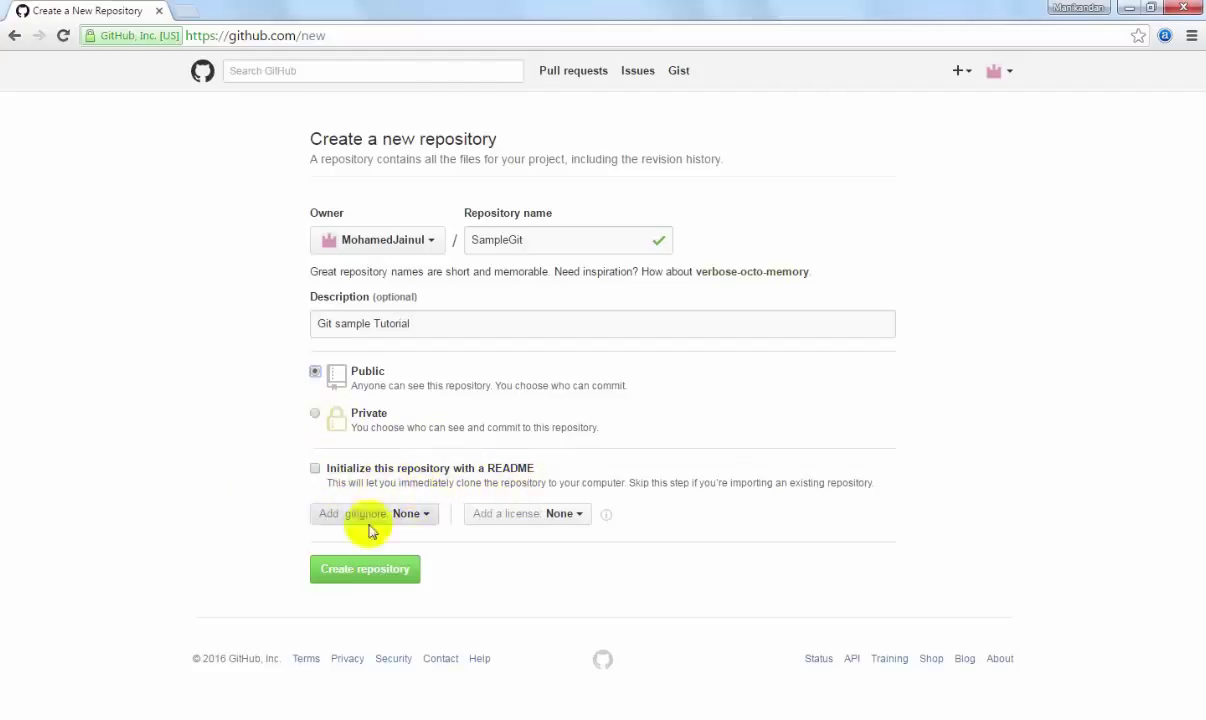
Step: Browse the .gitignore templates, filtering for java and c, and close the list without choosing one
left_click(428, 515)
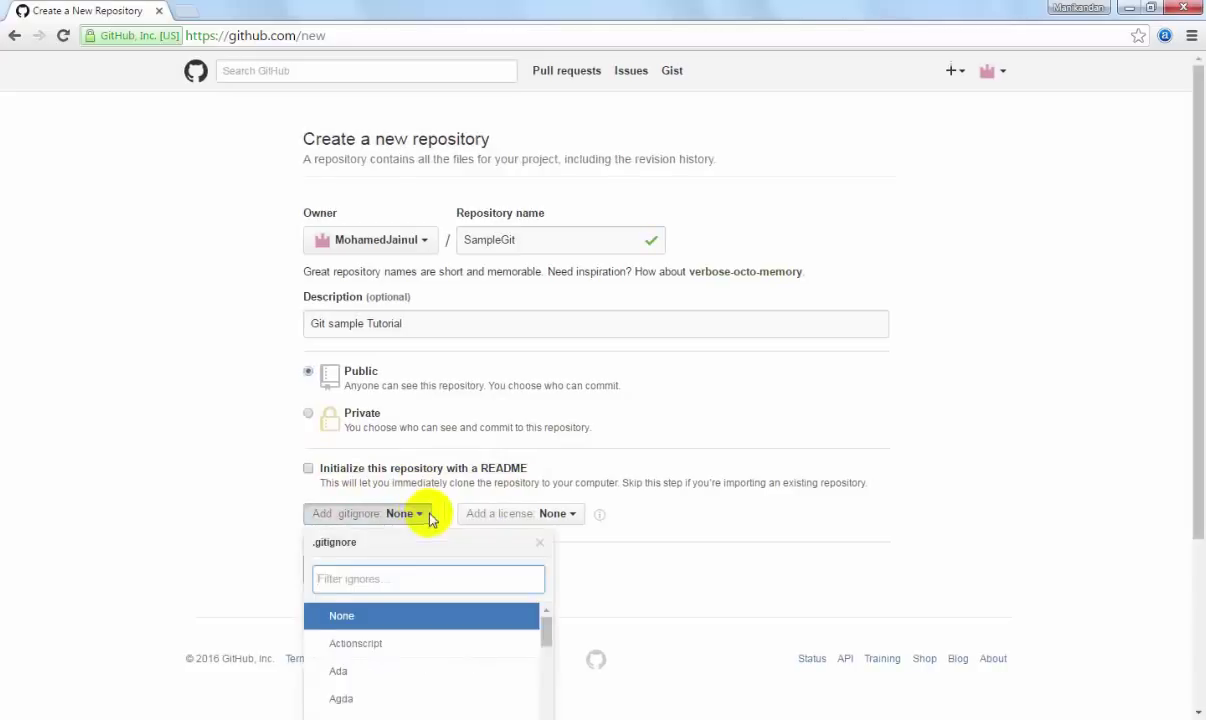
scroll(100, 355, "down", 1)
scroll(120, 350, "down", 2)
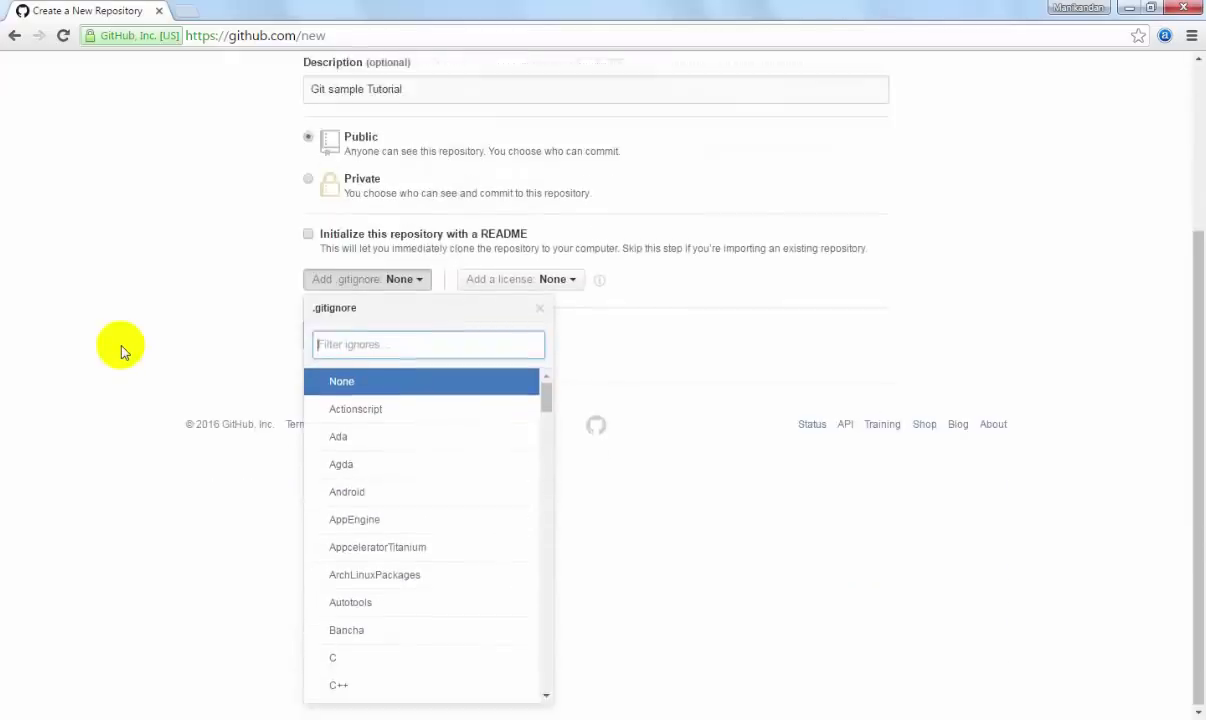
type("java")
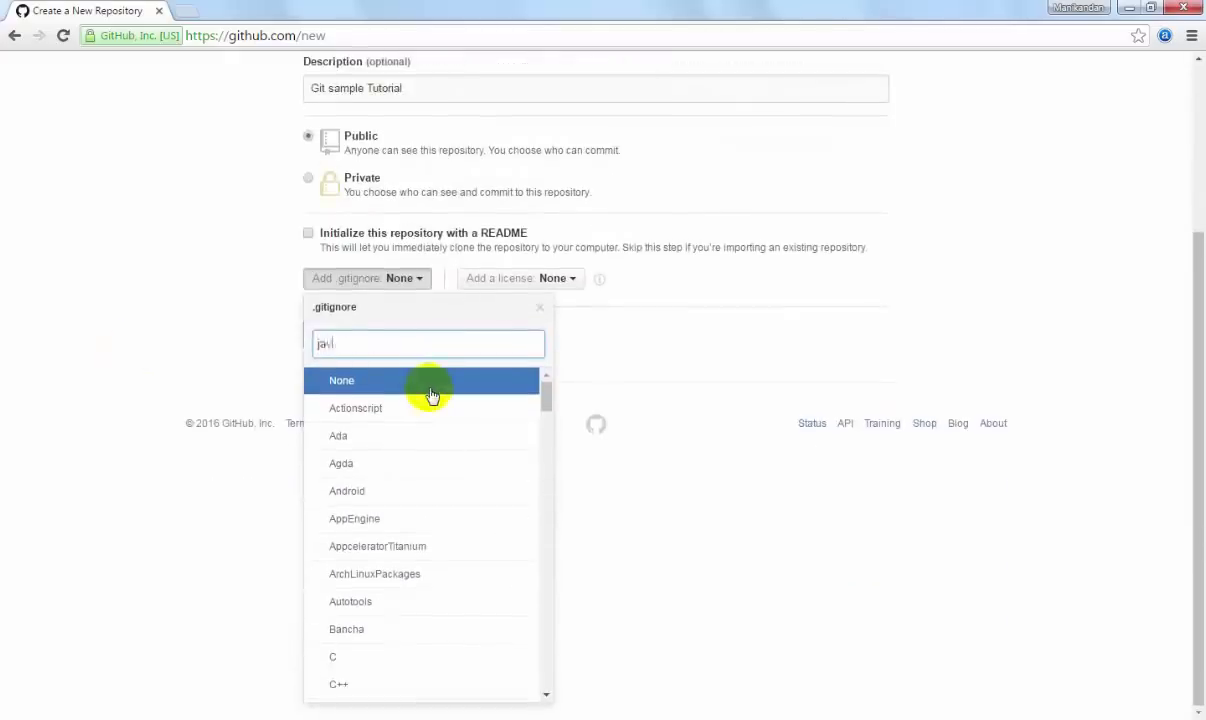
key("BackSpace")
key("BackSpace")
key("BackSpace")
key("BackSpace")
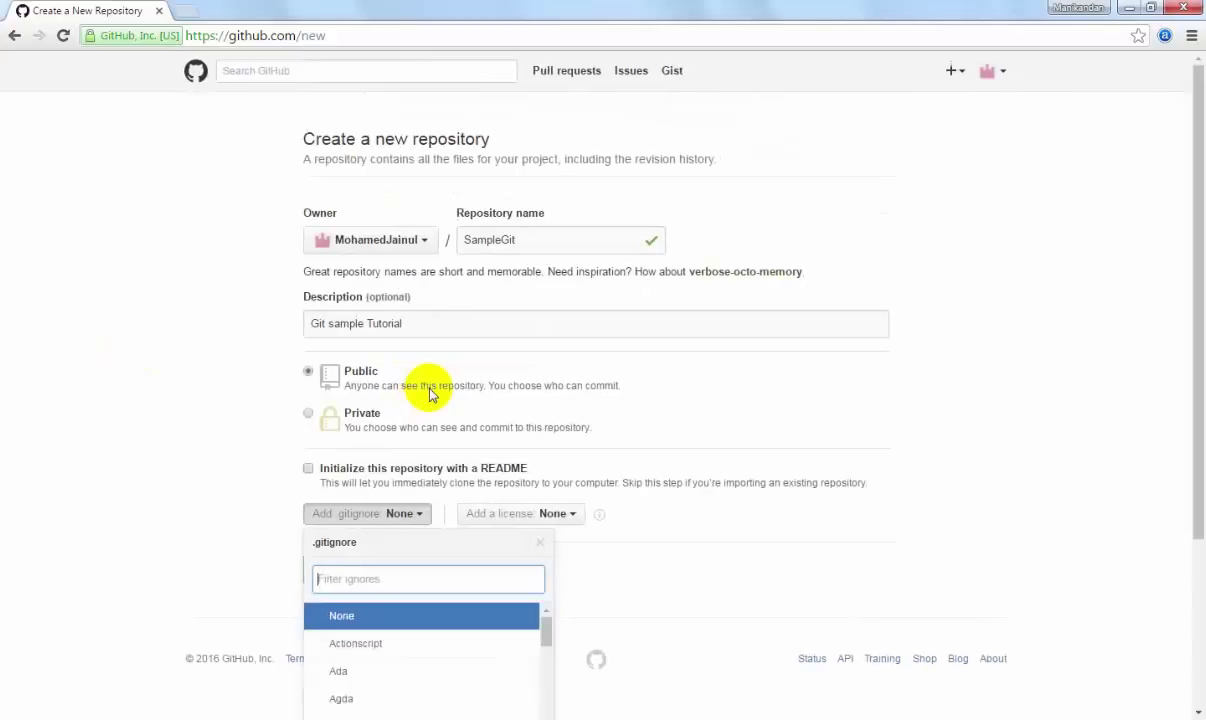
type("c")
key("BackSpace")
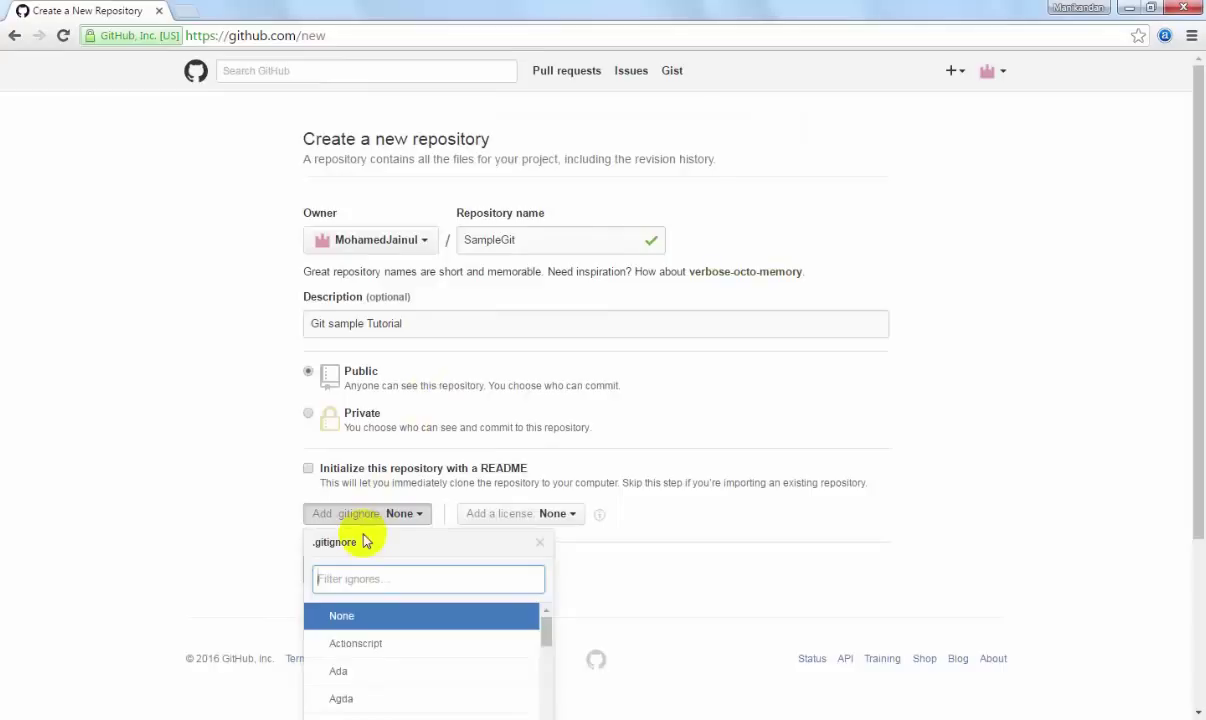
left_click(386, 515)
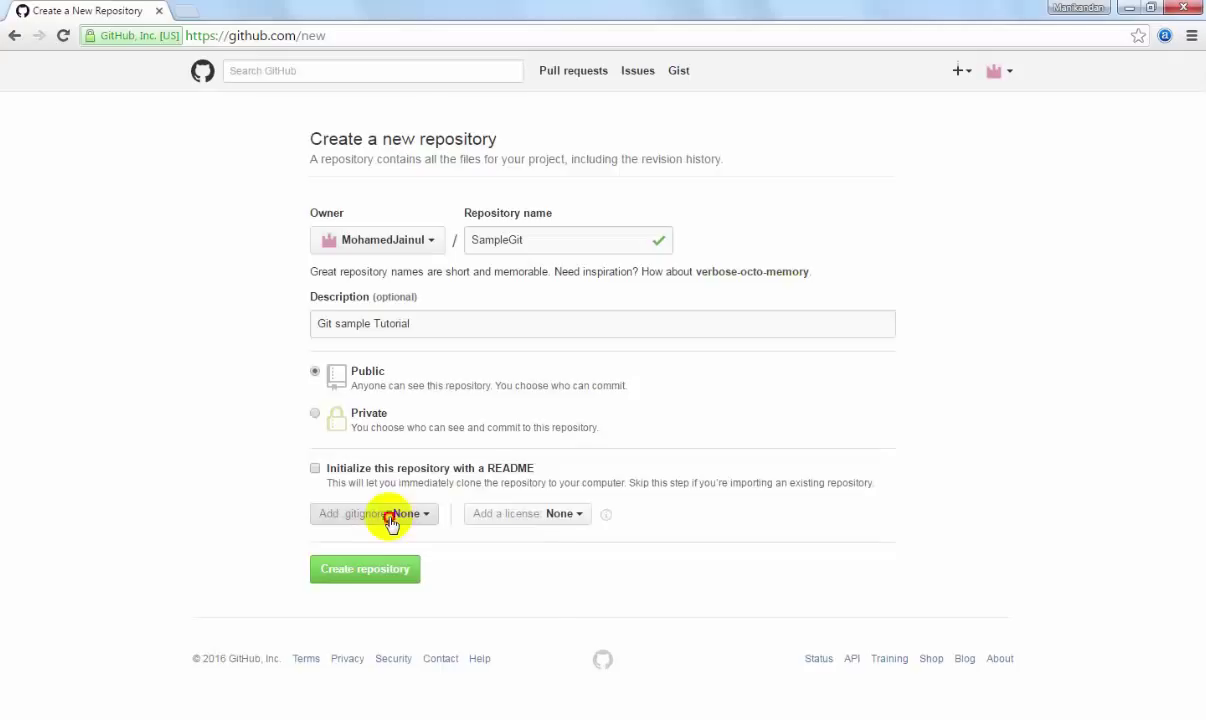
Step: Look through the .gitignore templates again, filter them for java, and leave the setting at None
left_click(391, 525)
scroll(396, 557, "down", 5)
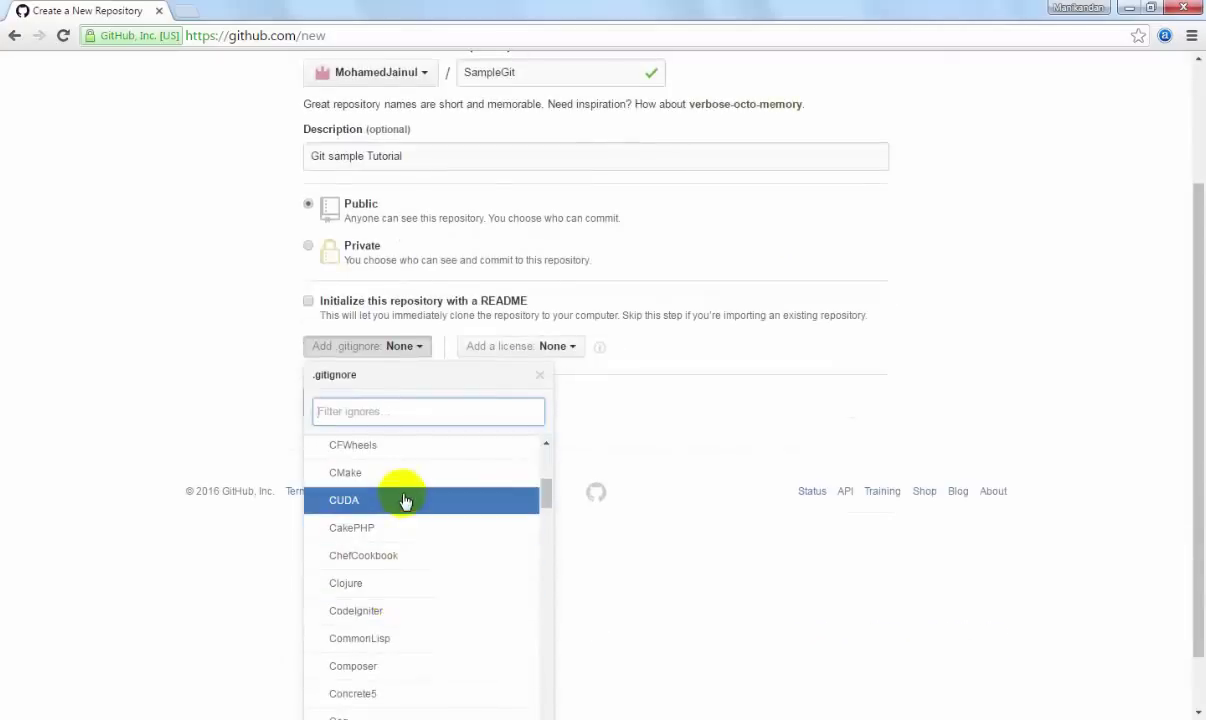
type("java")
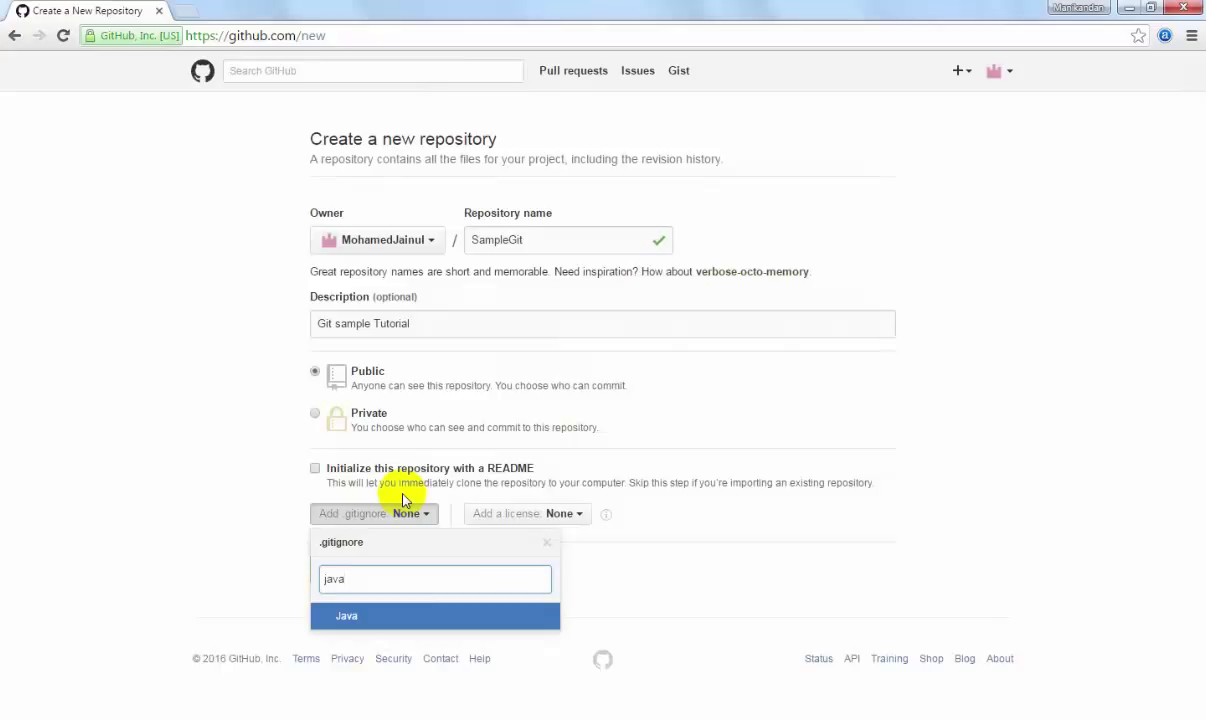
key("BackSpace")
key("BackSpace")
key("BackSpace")
key("BackSpace")
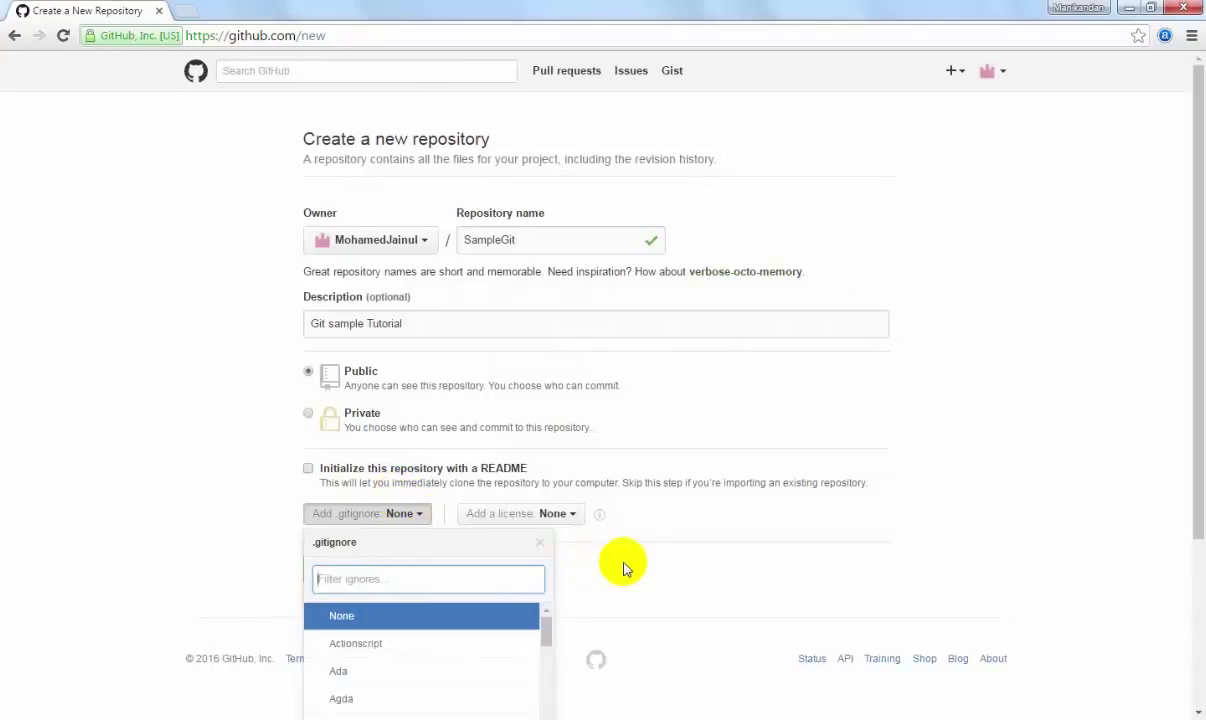
left_click(578, 516)
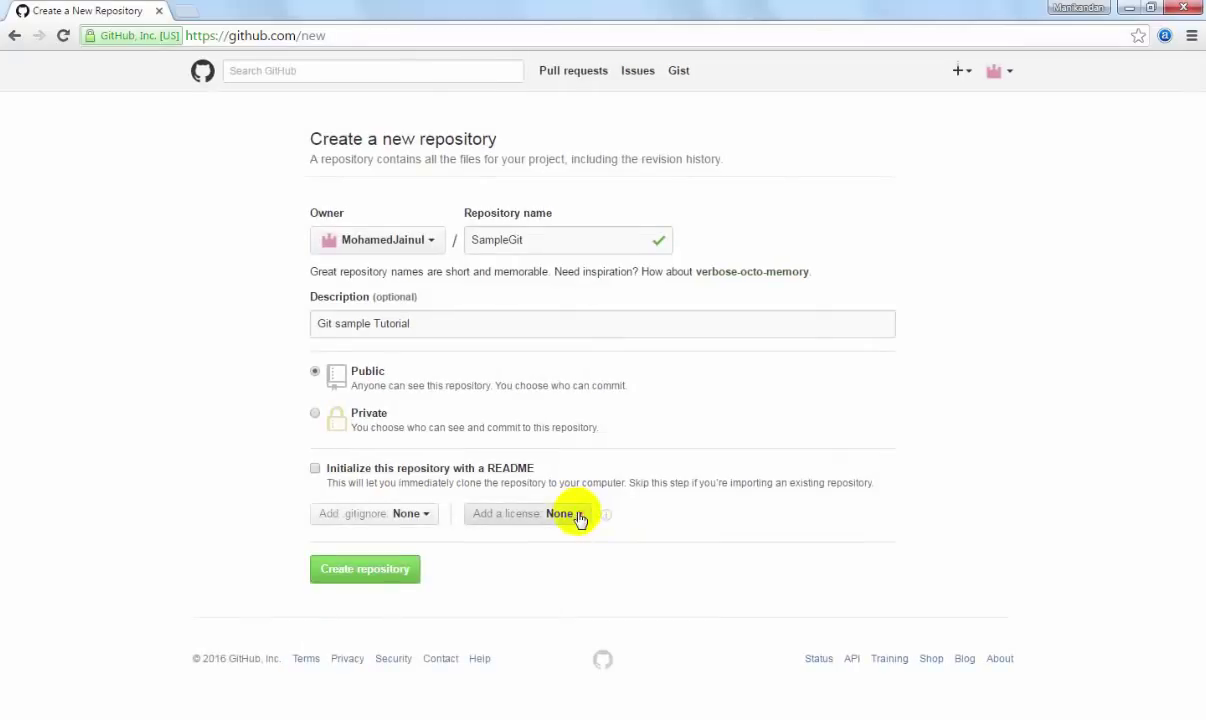
Step: Examine the licenses available for the new repository and leave the license setting at None
left_click(578, 516)
scroll(830, 535, "down", 3)
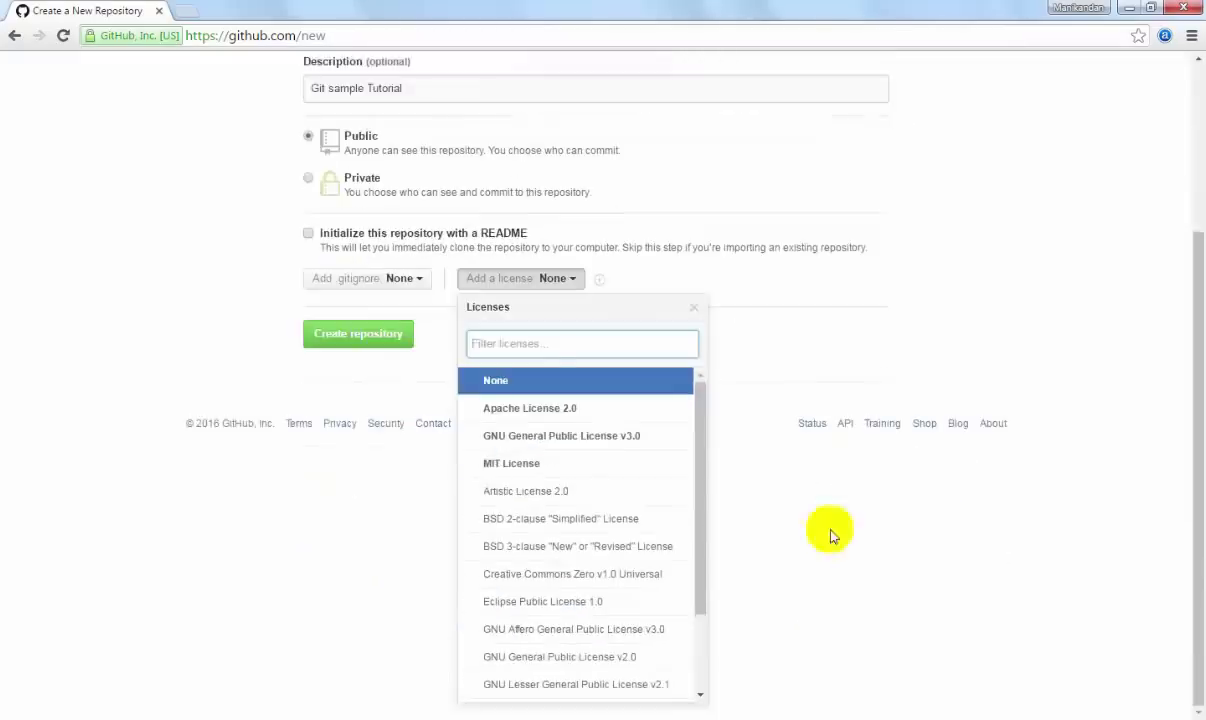
key("Down")
key("Down")
key("Down")
key("Down")
key("Up")
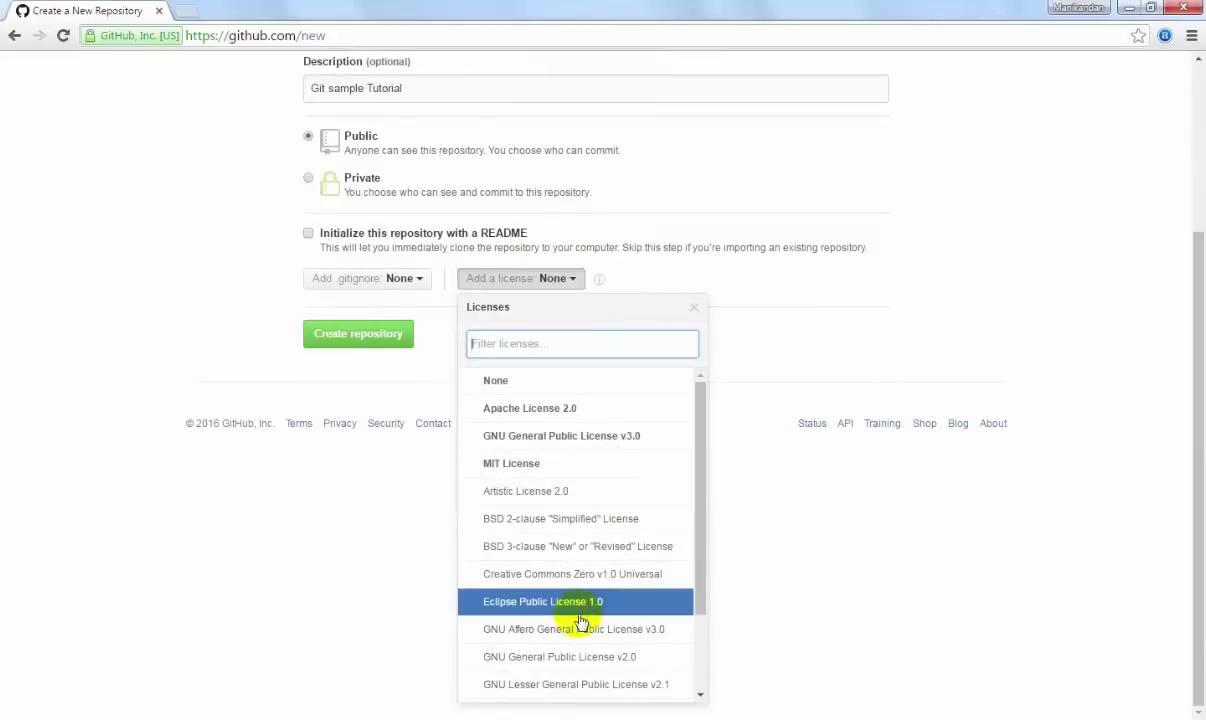
scroll(575, 621, "down", 3)
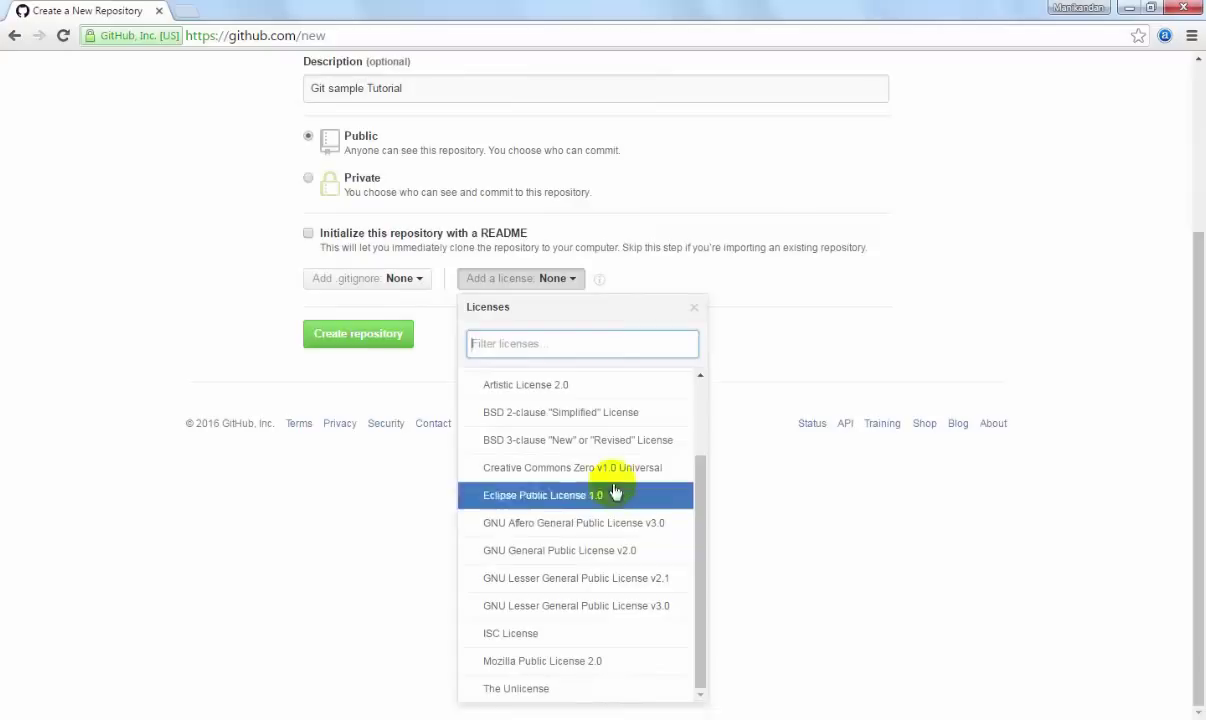
left_click(893, 337)
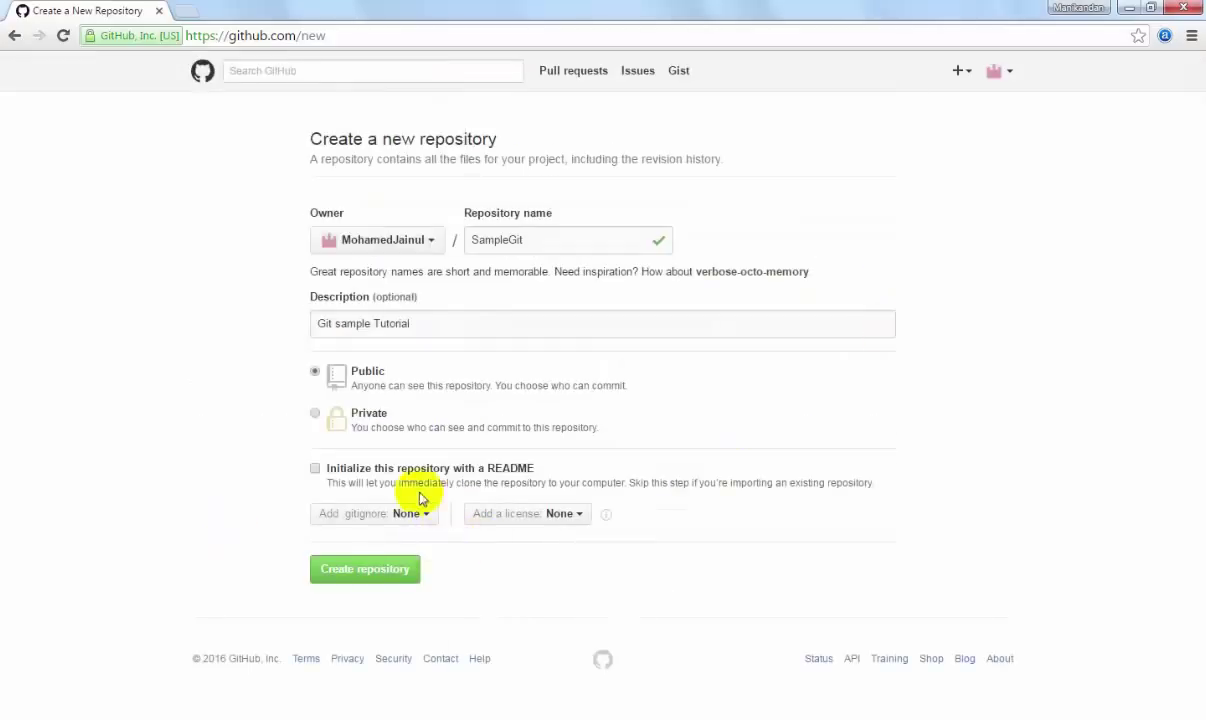
Step: Create the SampleGit repository and start a new README.md file from its quick setup section
left_click(389, 569)
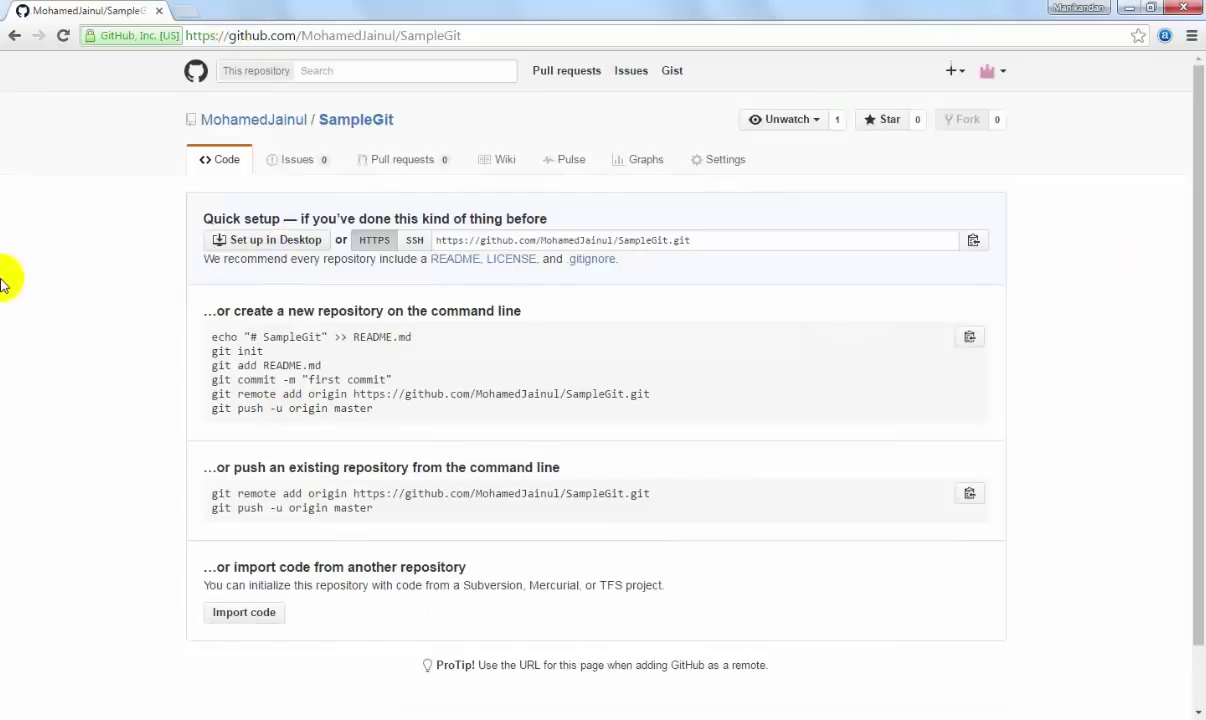
left_click(497, 242)
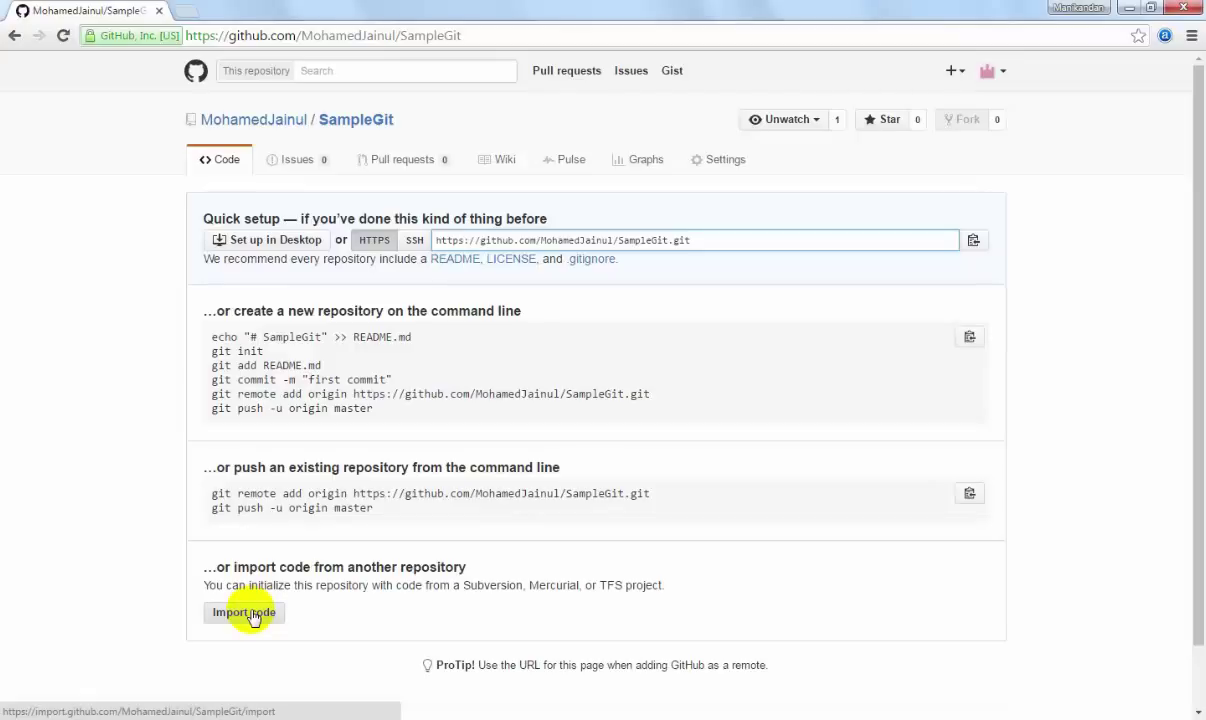
left_click(476, 260)
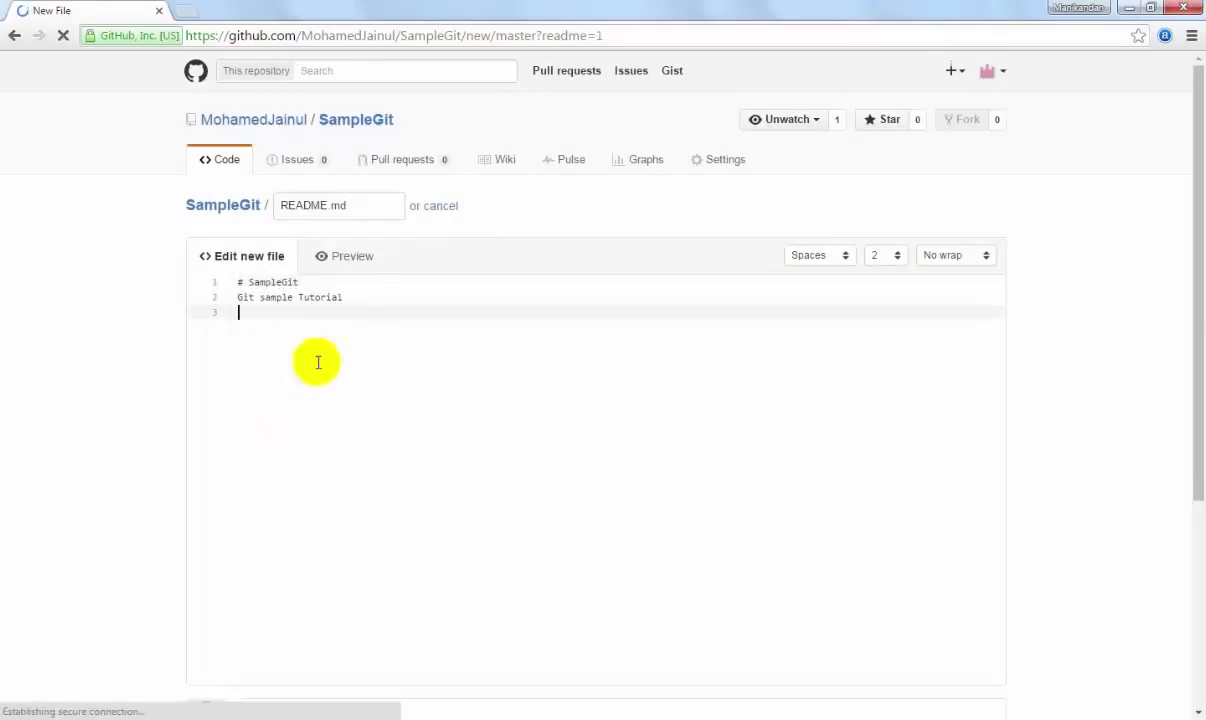
Step: Preview the new README.md and examine its rendered heading and description line
left_click(343, 262)
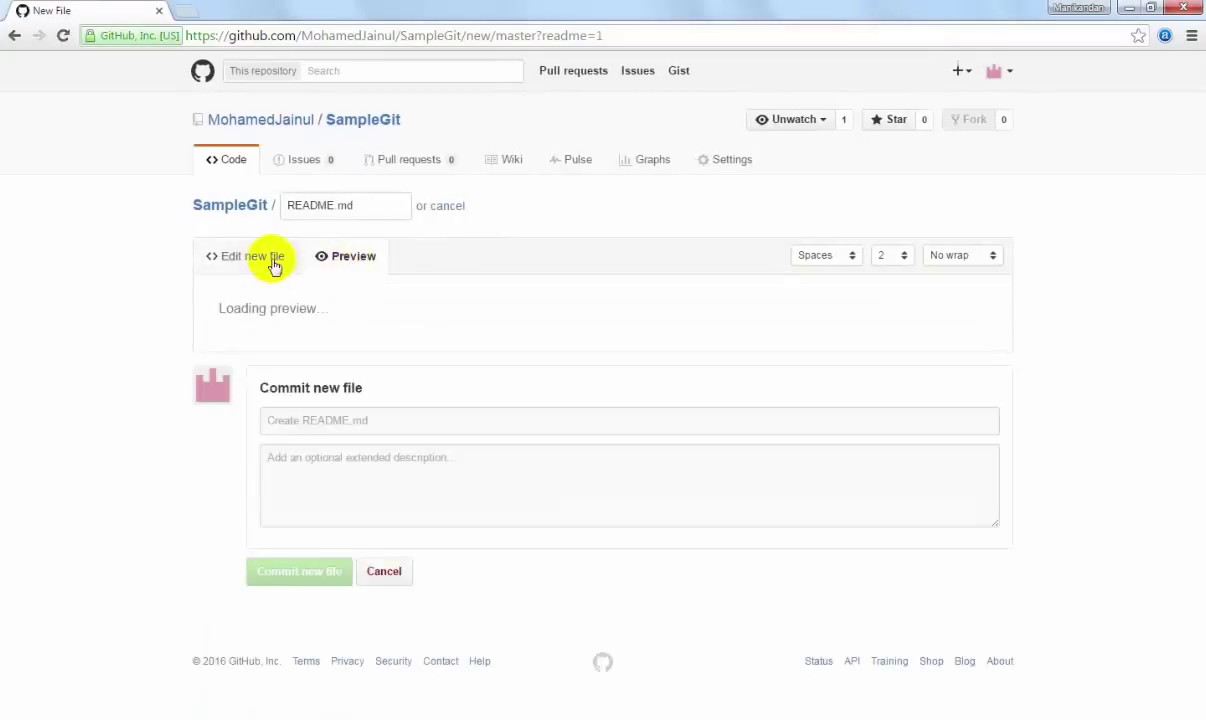
left_click_drag(334, 381, 191, 374)
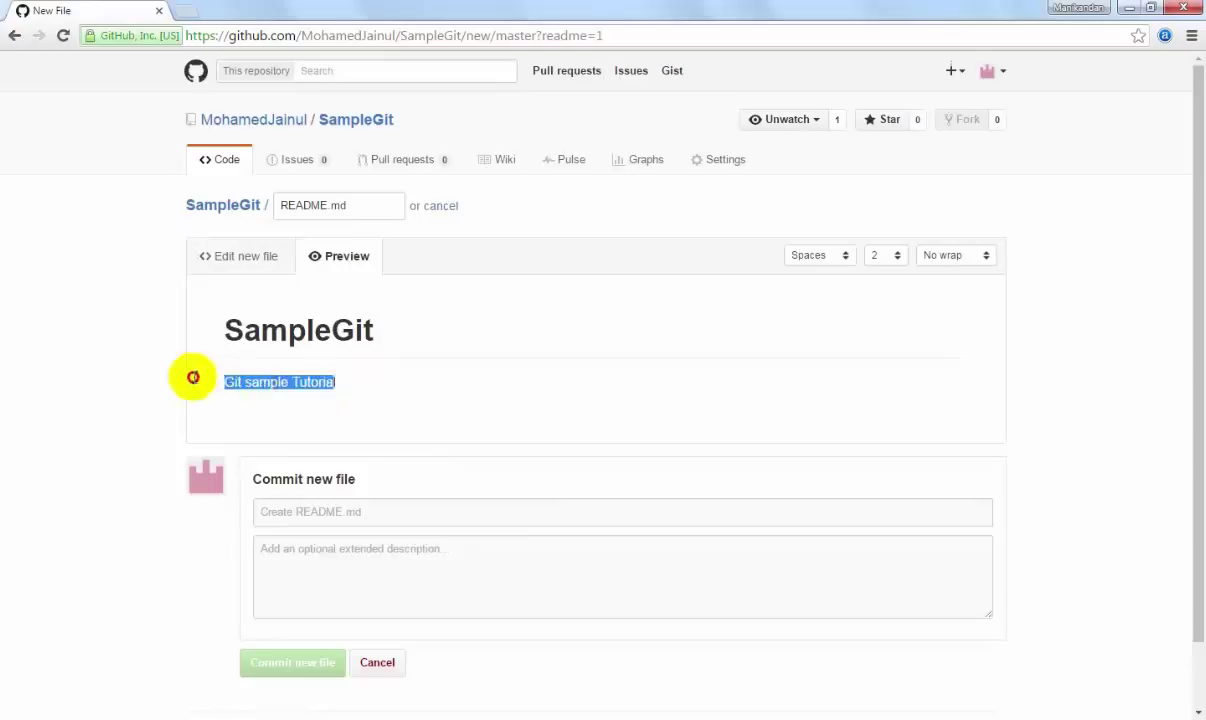
left_click_drag(370, 338, 291, 337)
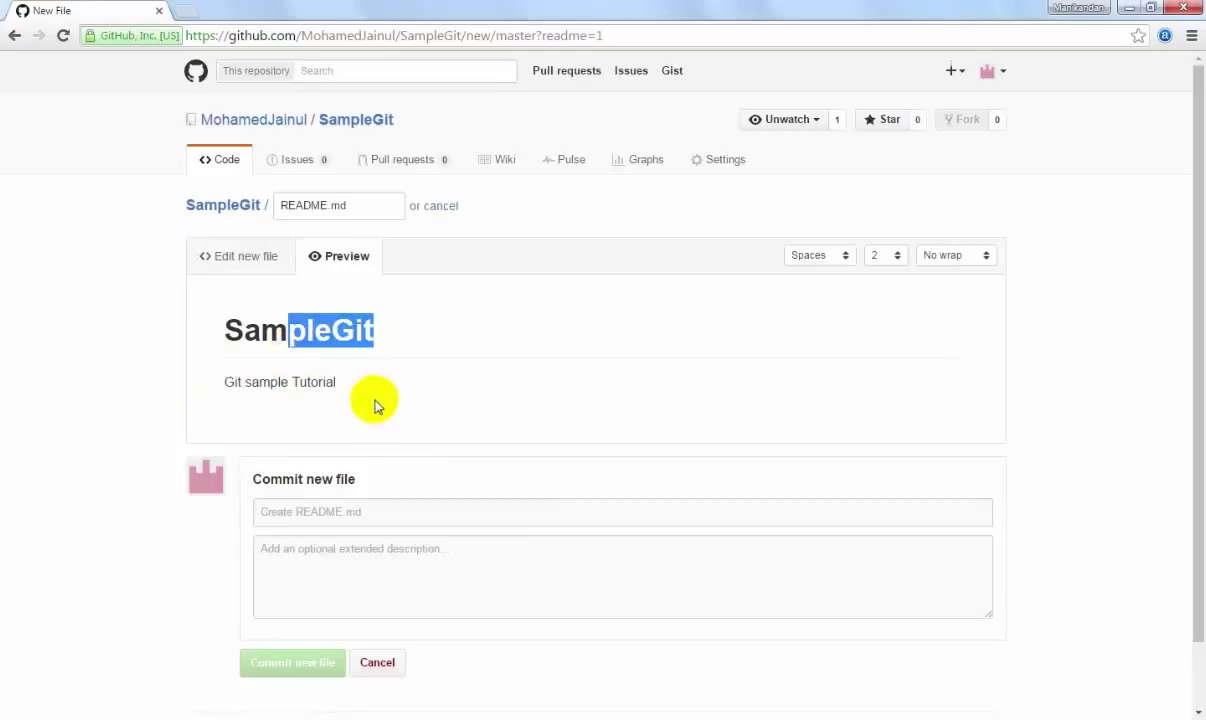
left_click(377, 405)
Step: Compare the source text of README.md with its rendered heading in the preview
left_click(243, 258)
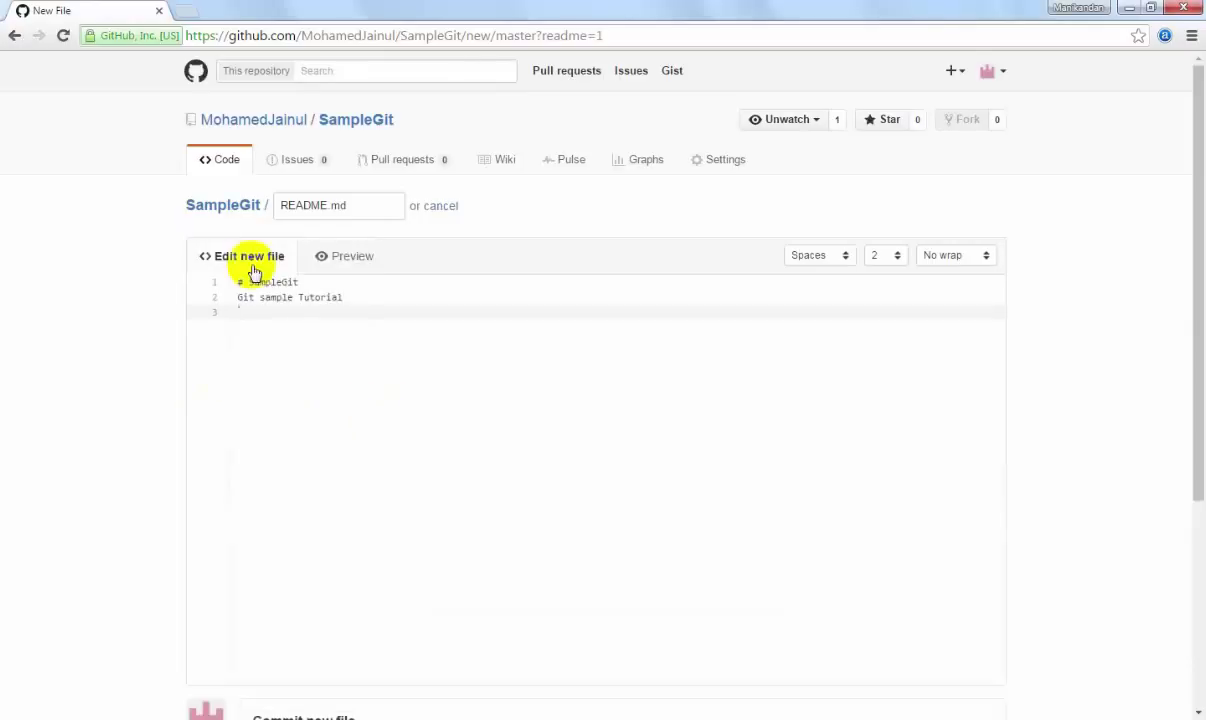
left_click(336, 402)
left_click_drag(336, 402, 194, 237)
left_click(312, 463)
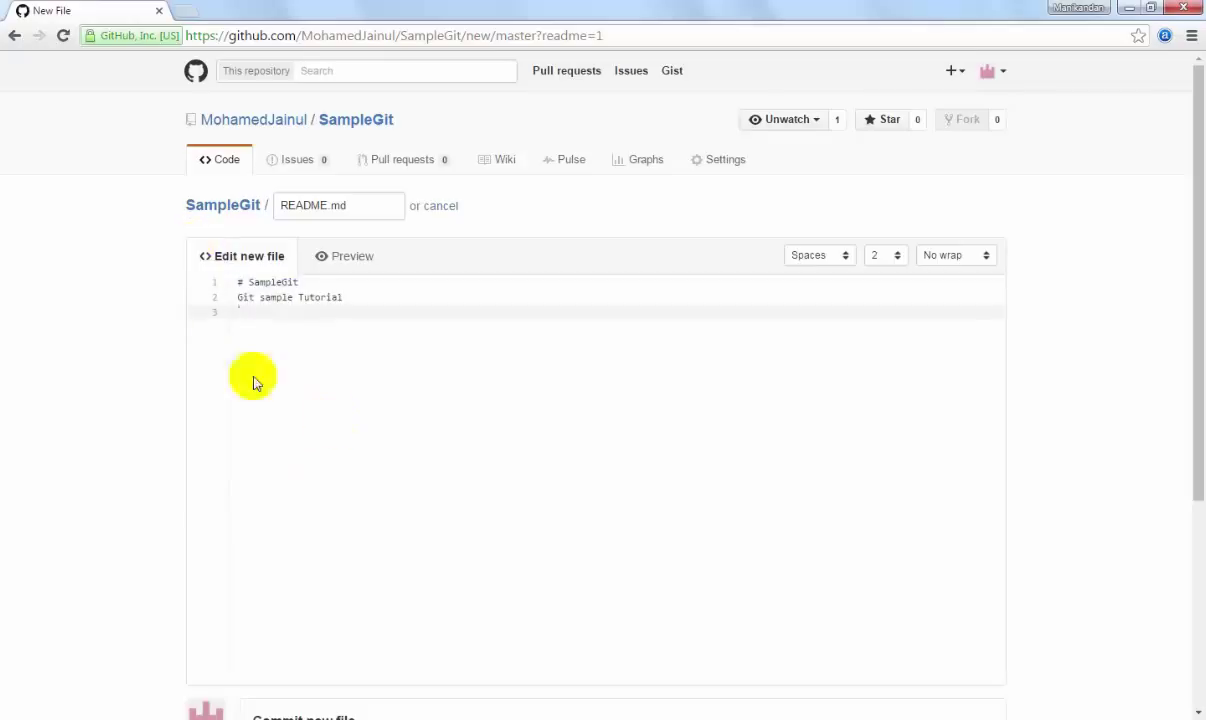
left_click(338, 257)
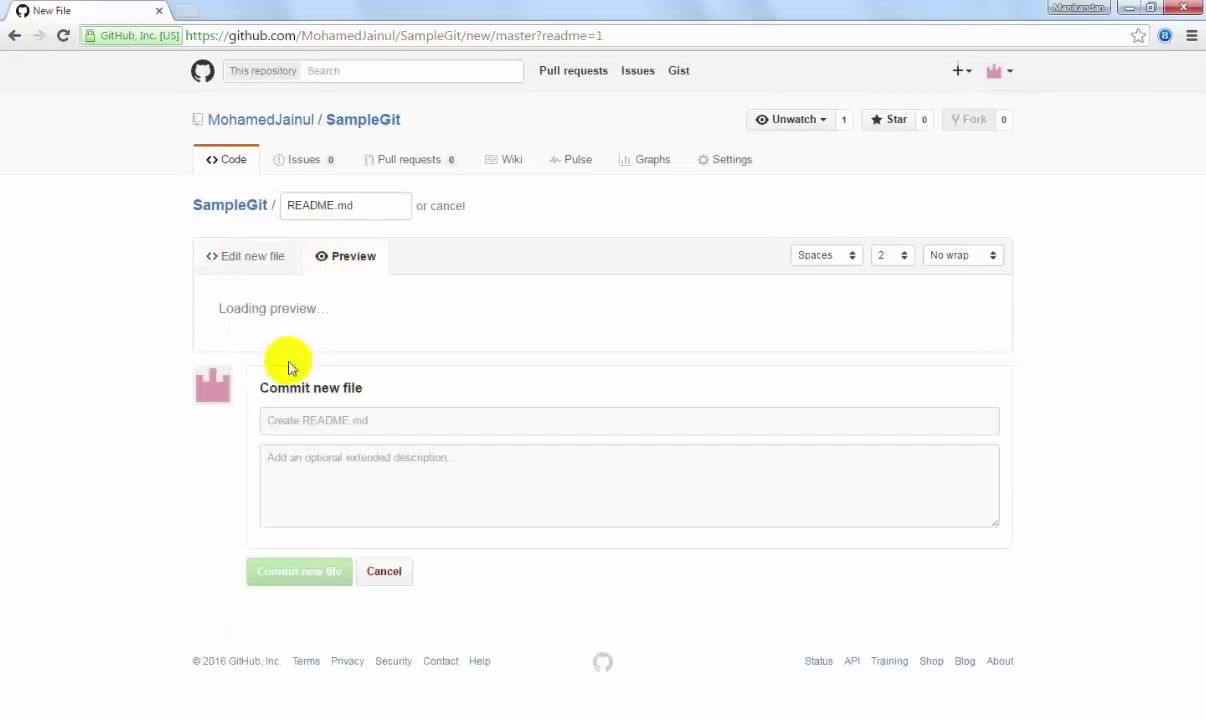
left_click_drag(417, 331, 167, 350)
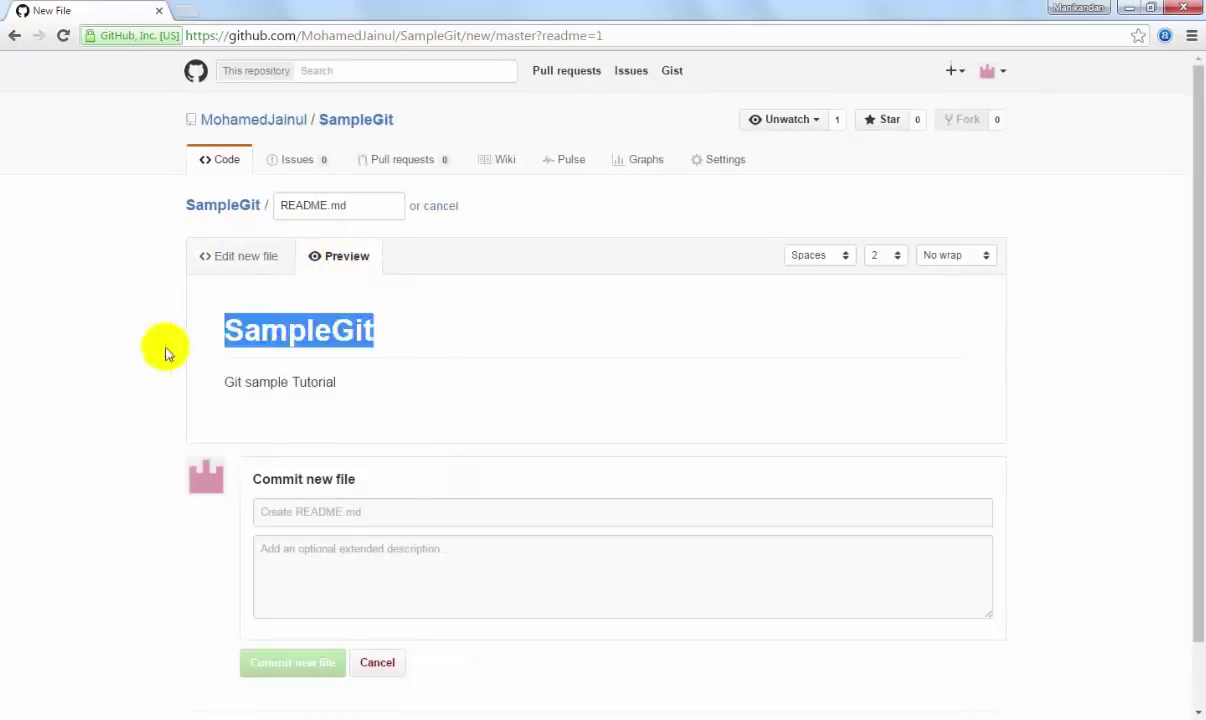
Step: Return to editing the new file and change its heading text to "Simple Program in java", keeping the # marker
left_click(240, 262)
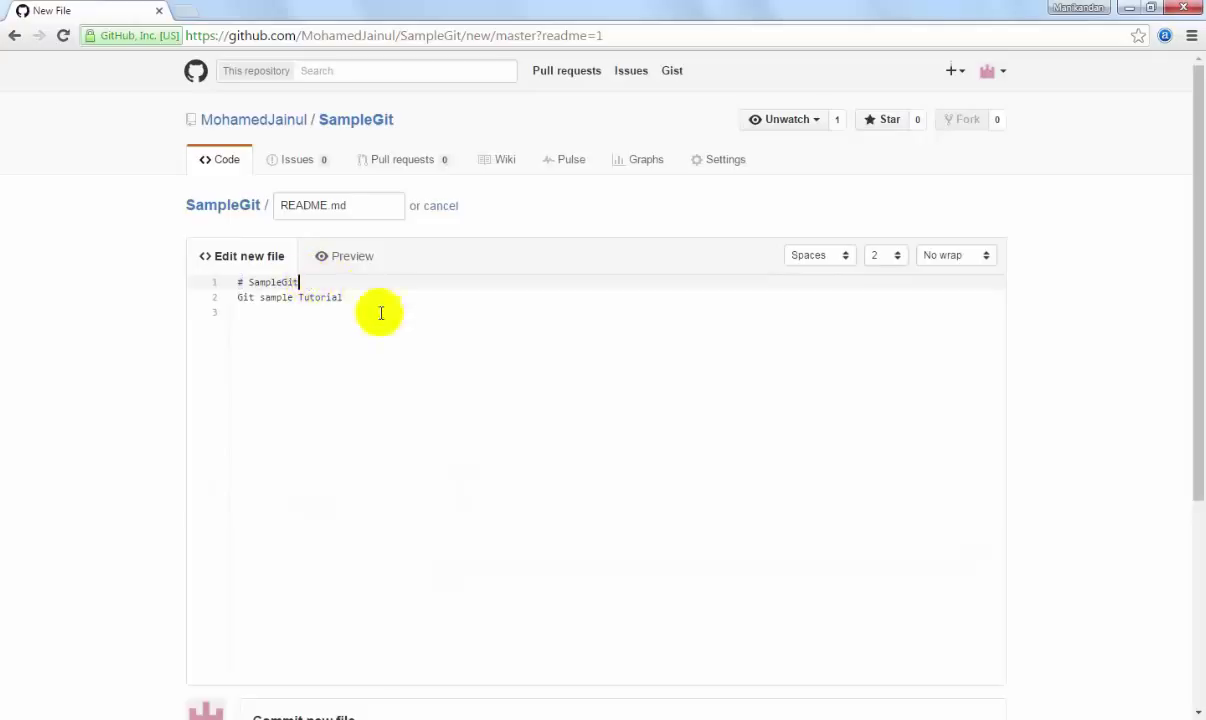
left_click_drag(379, 309, 126, 247)
left_click(207, 311)
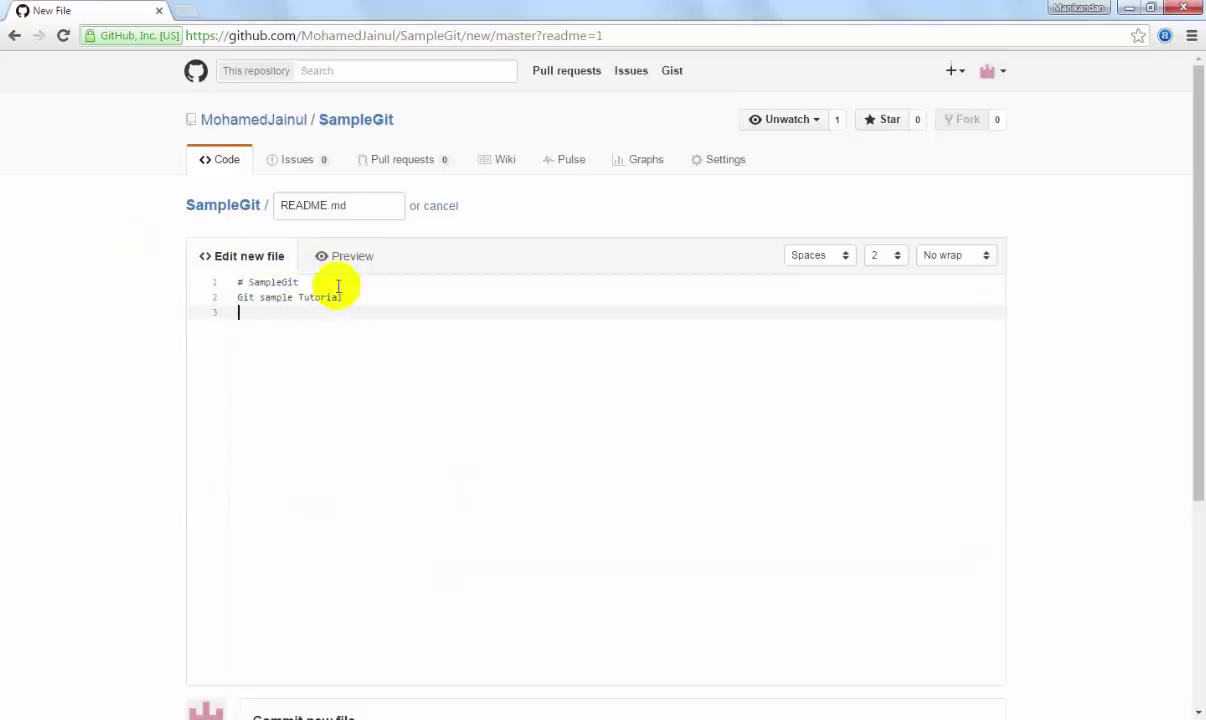
left_click_drag(334, 281, 234, 285)
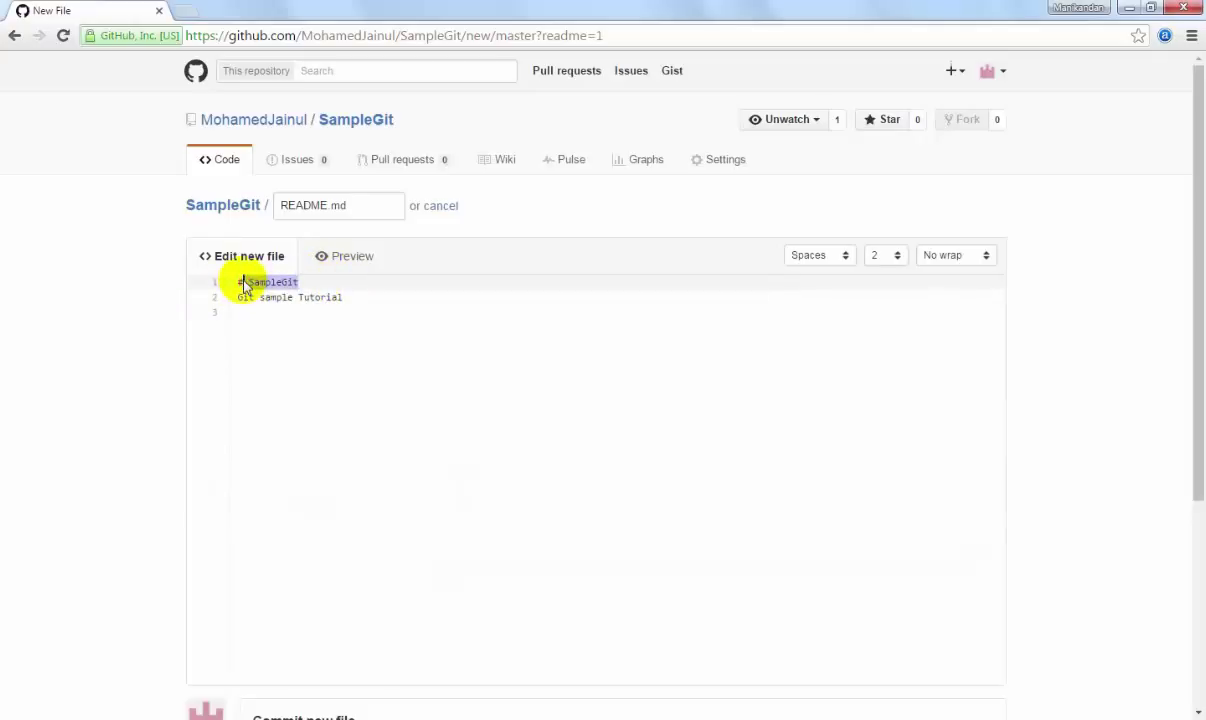
key("BackSpace")
type("Simp")
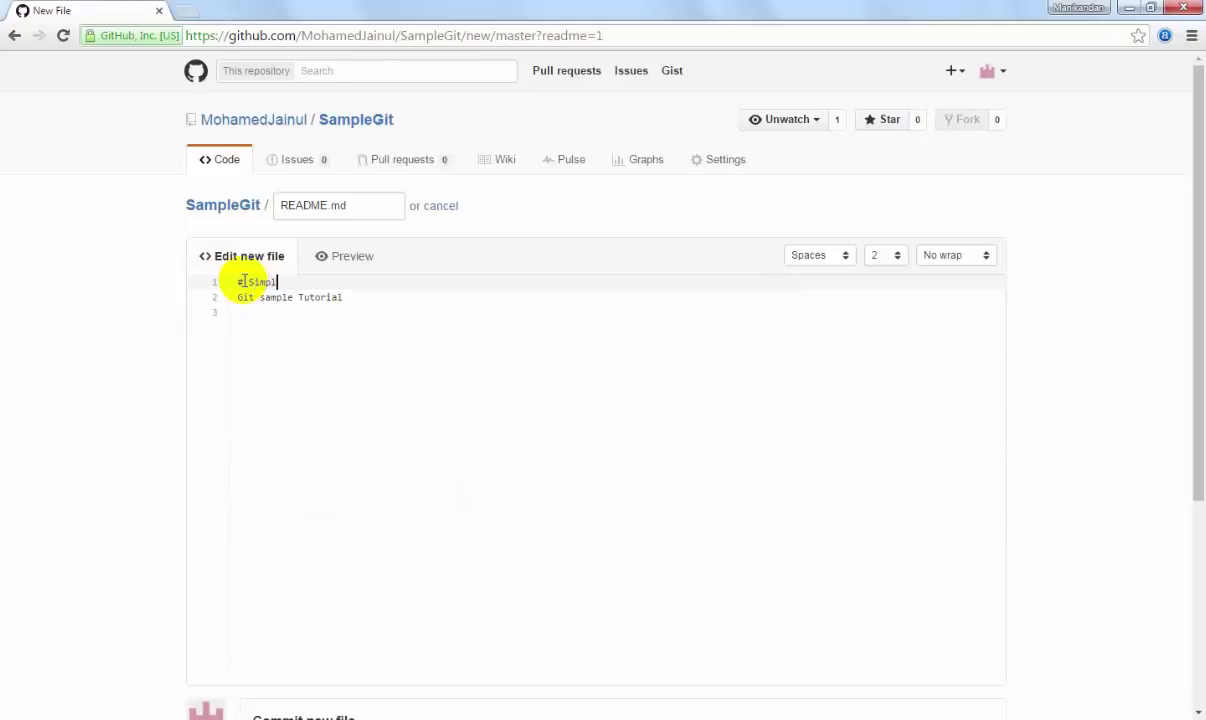
type("le Program in java")
Step: Replace the description line below the heading with a Java class named sample whose main method prints "hai EVERYONE"
left_click_drag(304, 326, 186, 299)
key("BackSpace")
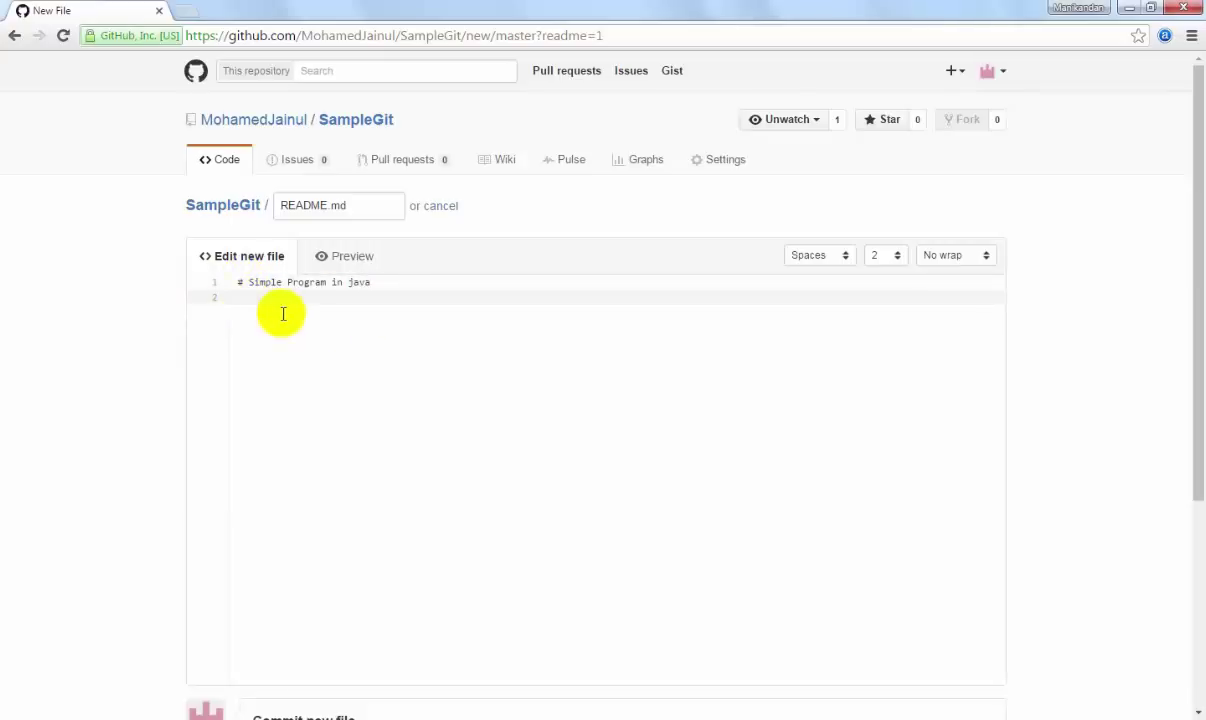
type("class sample{ public static void main(String args[]){ System.out.print(\"hai EVERYONE\"); } }")
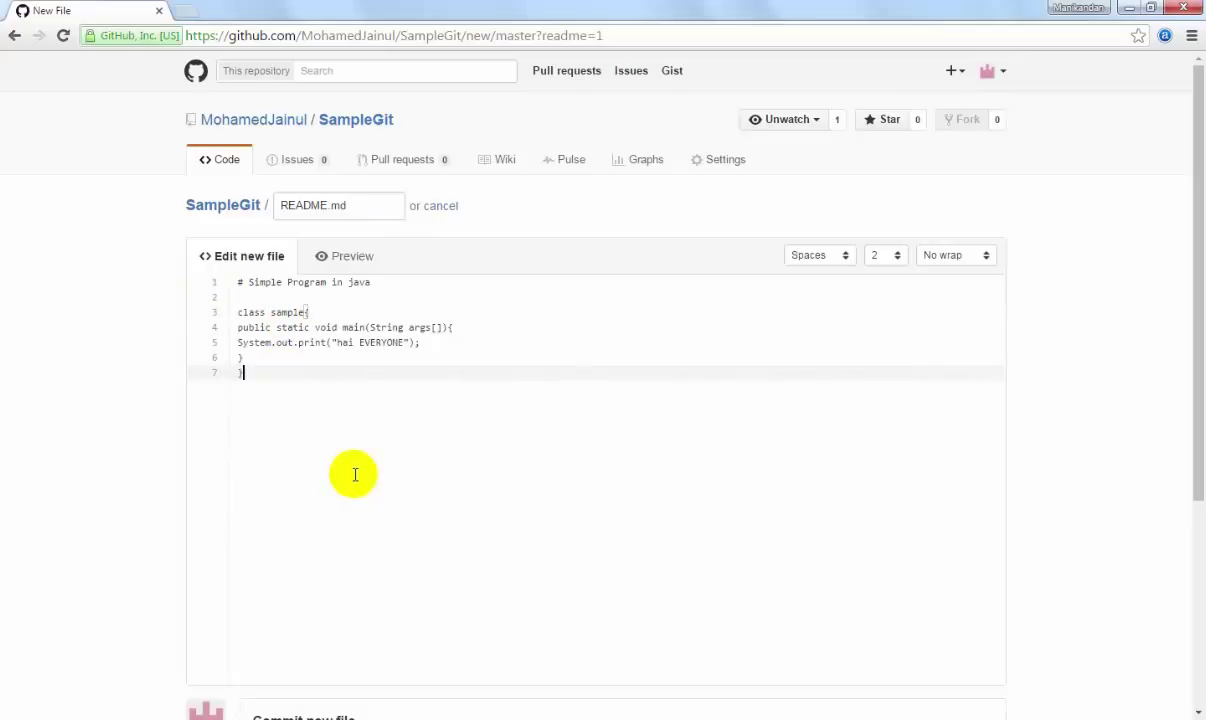
Step: Check the README.md file name and preview how the Java heading and code are rendered
left_click(352, 205)
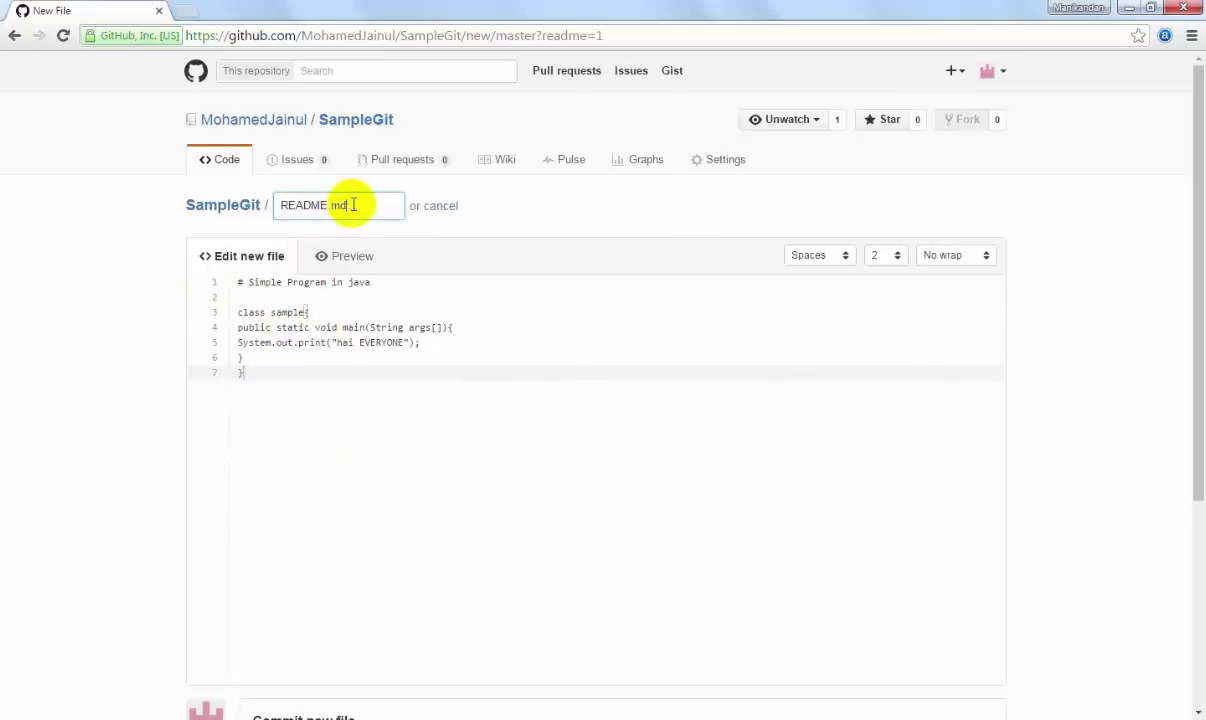
left_click_drag(352, 205, 269, 215)
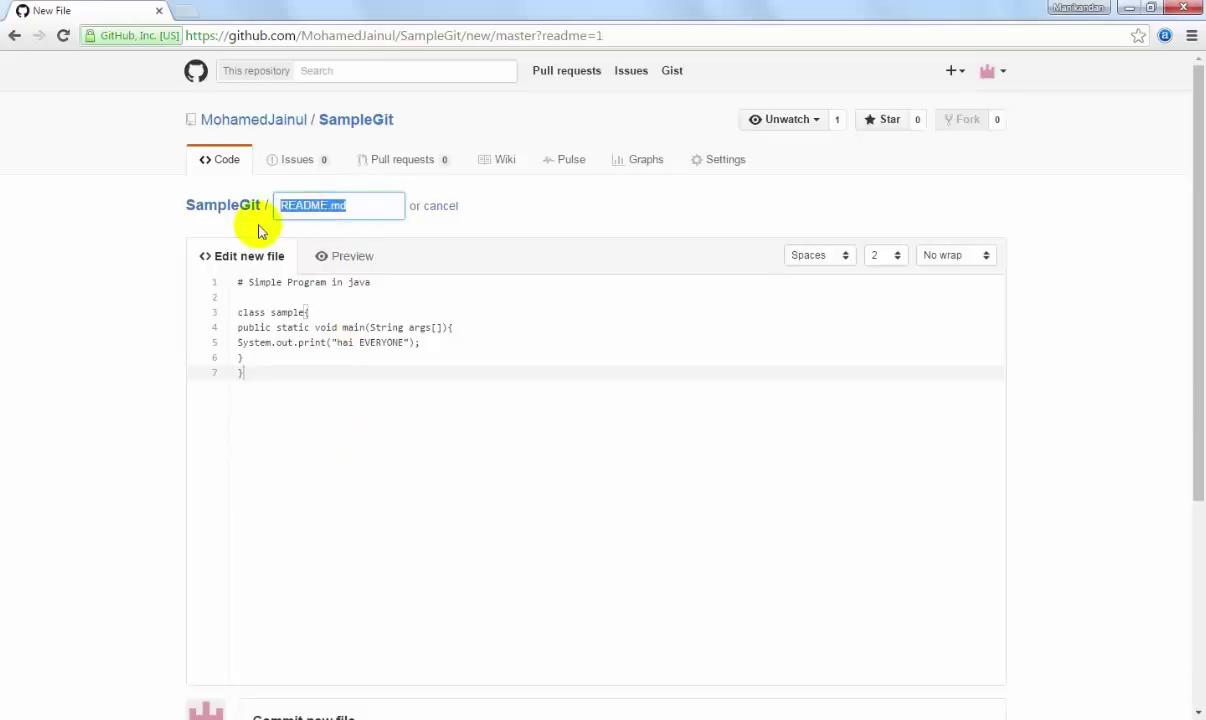
left_click(352, 205)
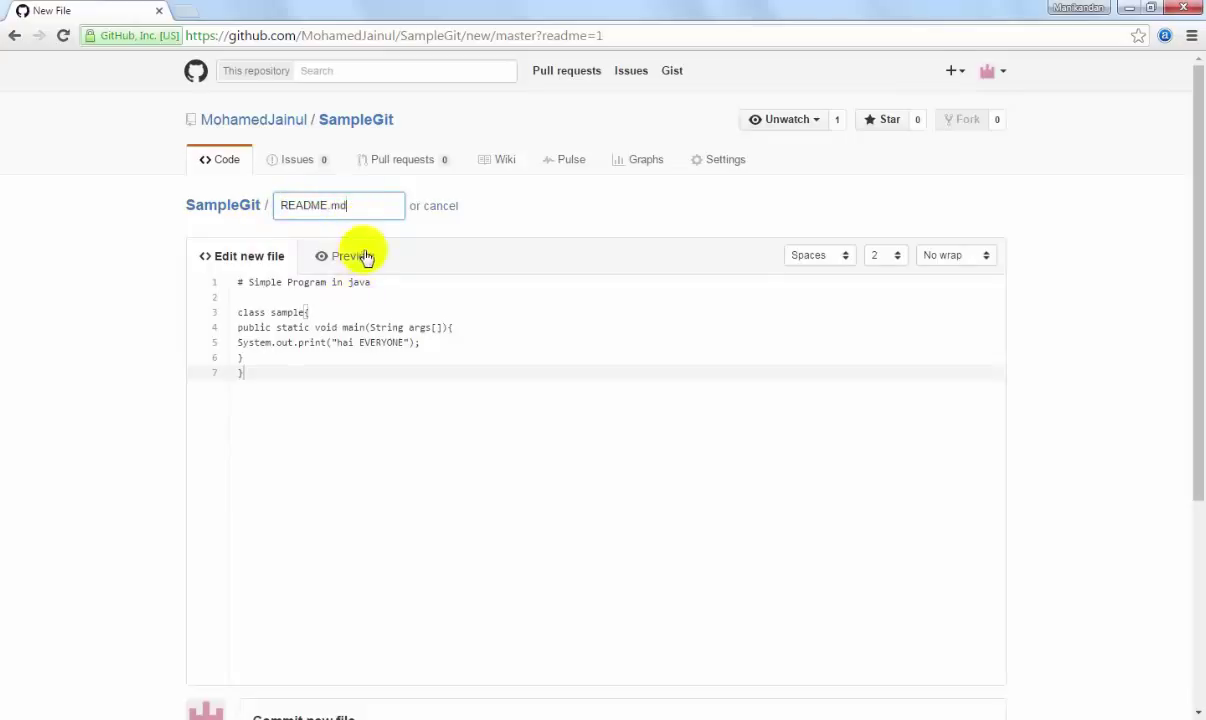
left_click(358, 252)
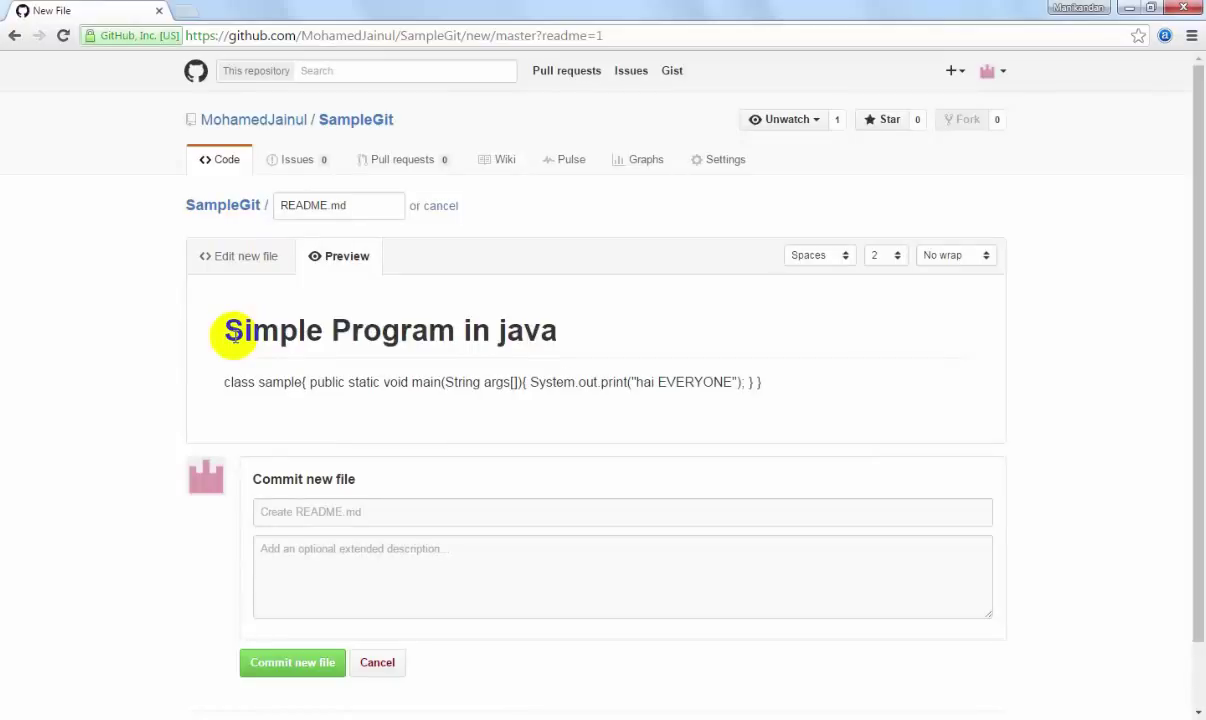
left_click(254, 262)
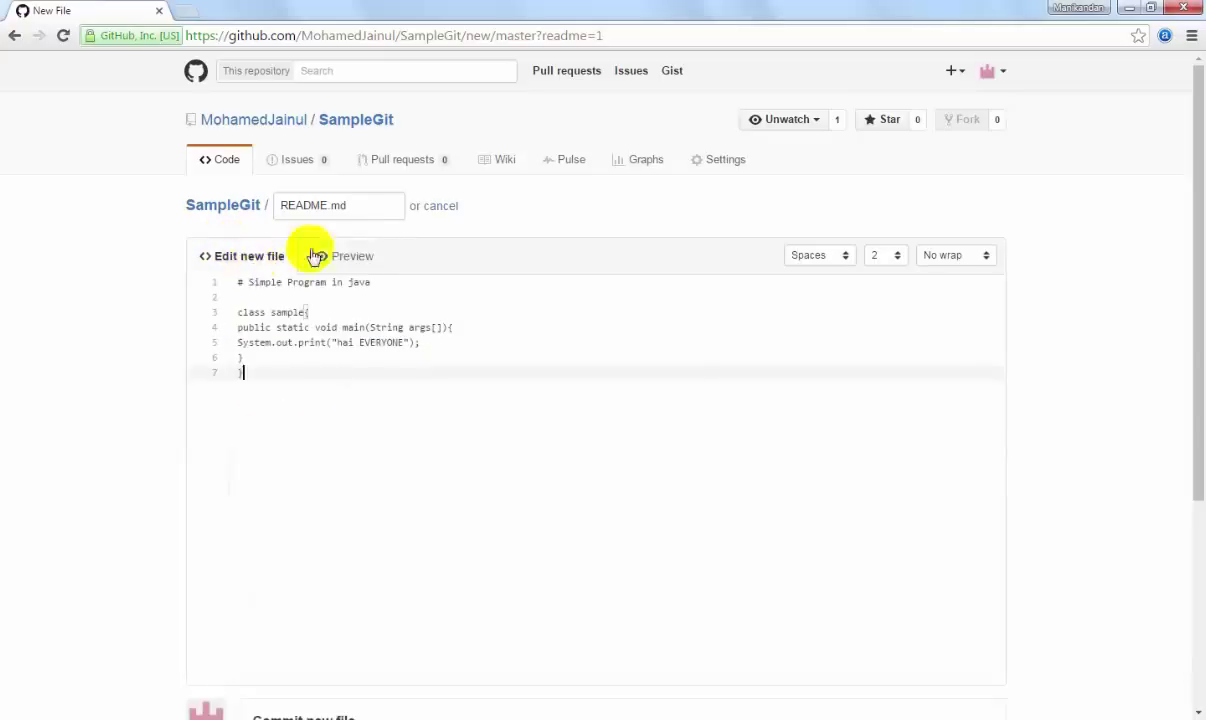
Step: Rename the new file from README.md to Java PGM
left_click_drag(363, 208, 264, 206)
key("BackSpace")
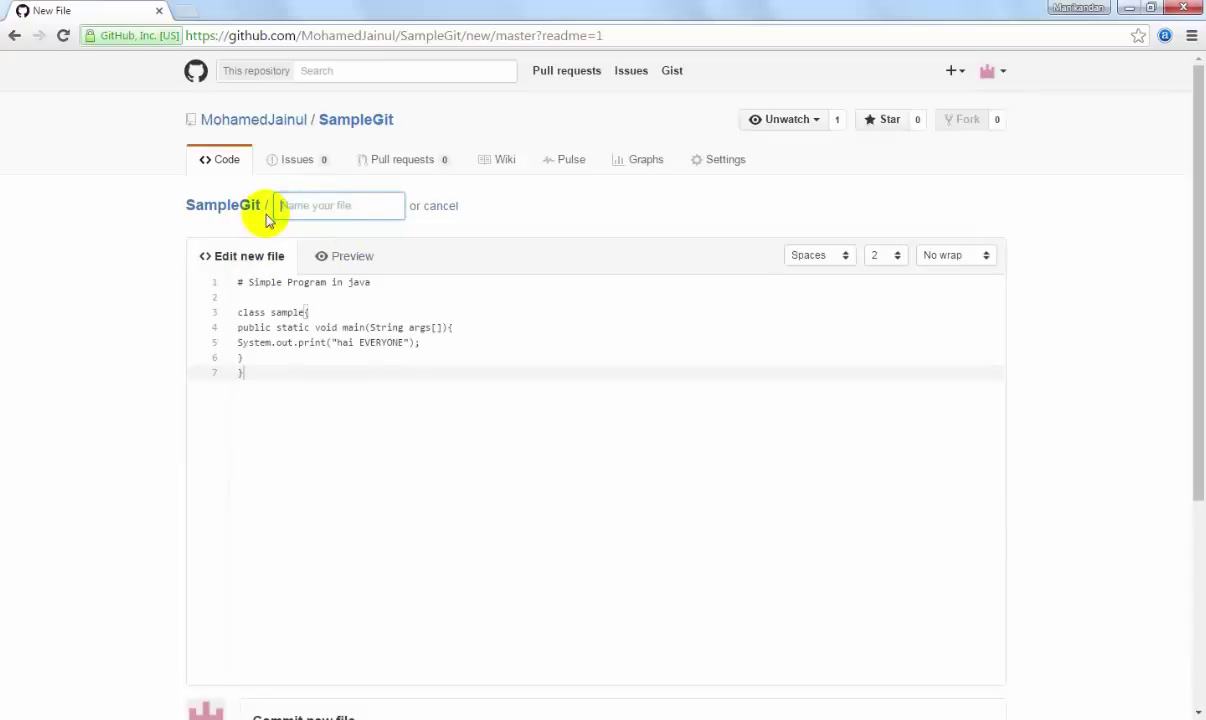
type("Java PGM")
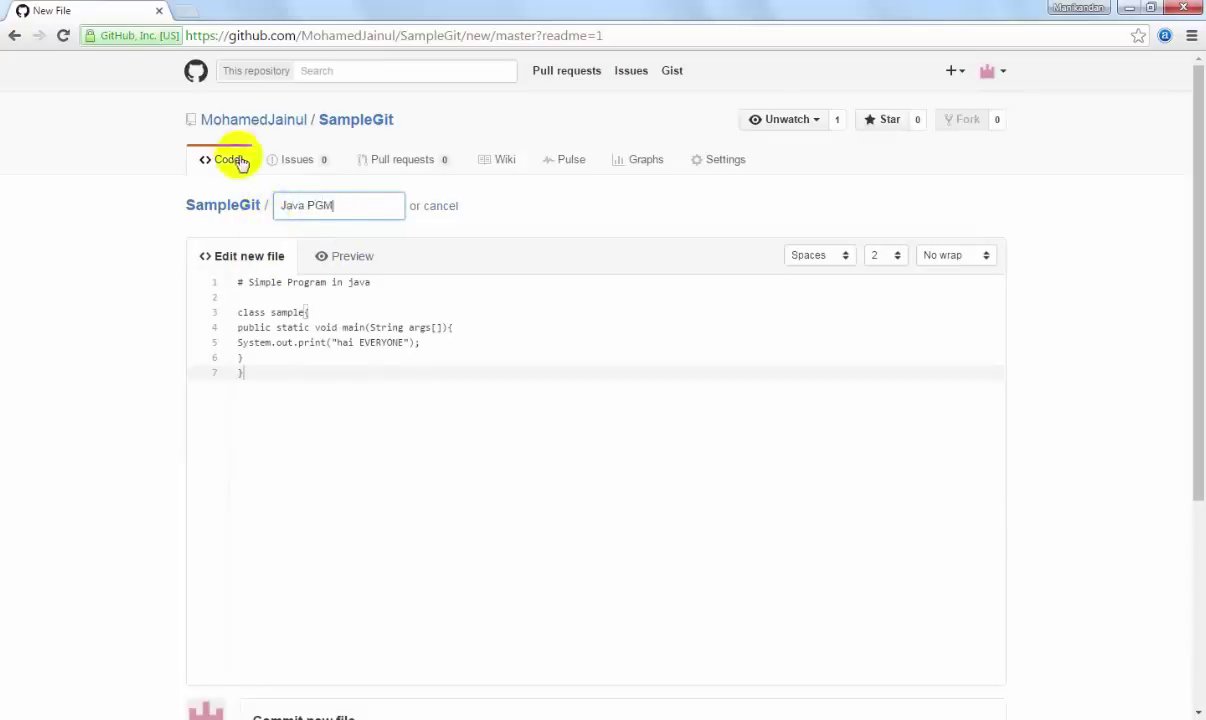
Step: Preview the Java PGM file and commit it to the repository with the default commit message
left_click(383, 266)
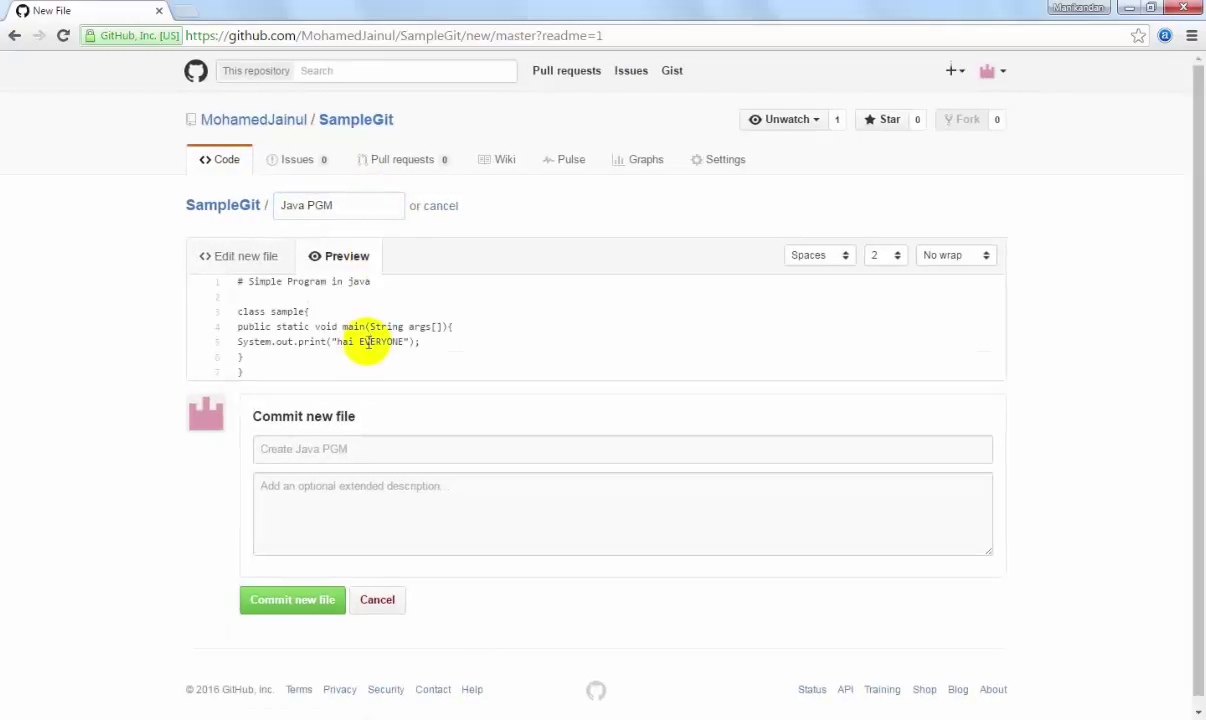
scroll(365, 310, "down", 1)
scroll(300, 340, "up", 1)
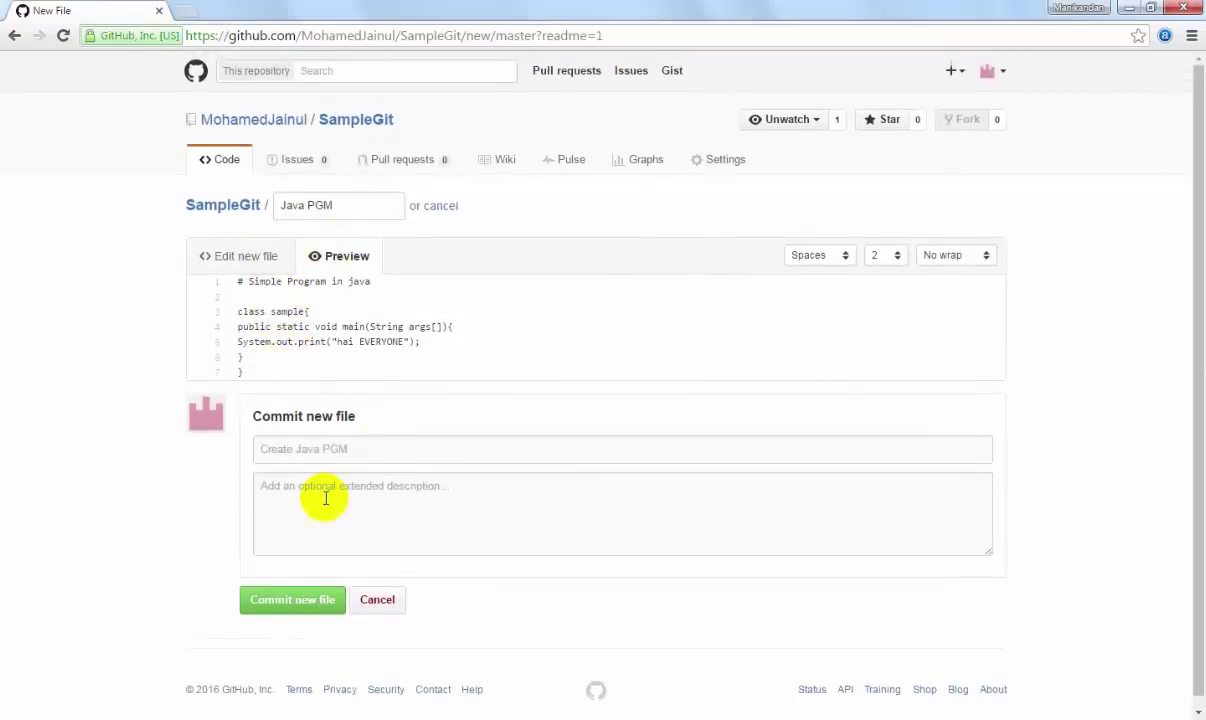
scroll(325, 497, "down", 1)
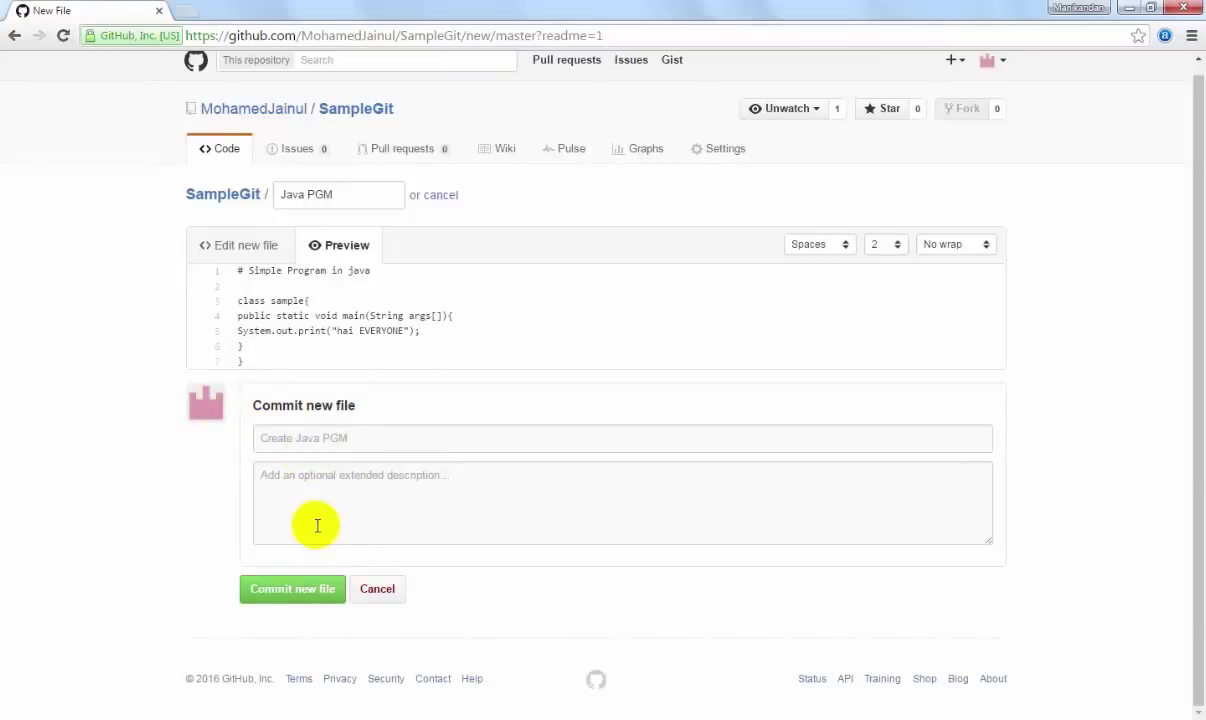
left_click(320, 604)
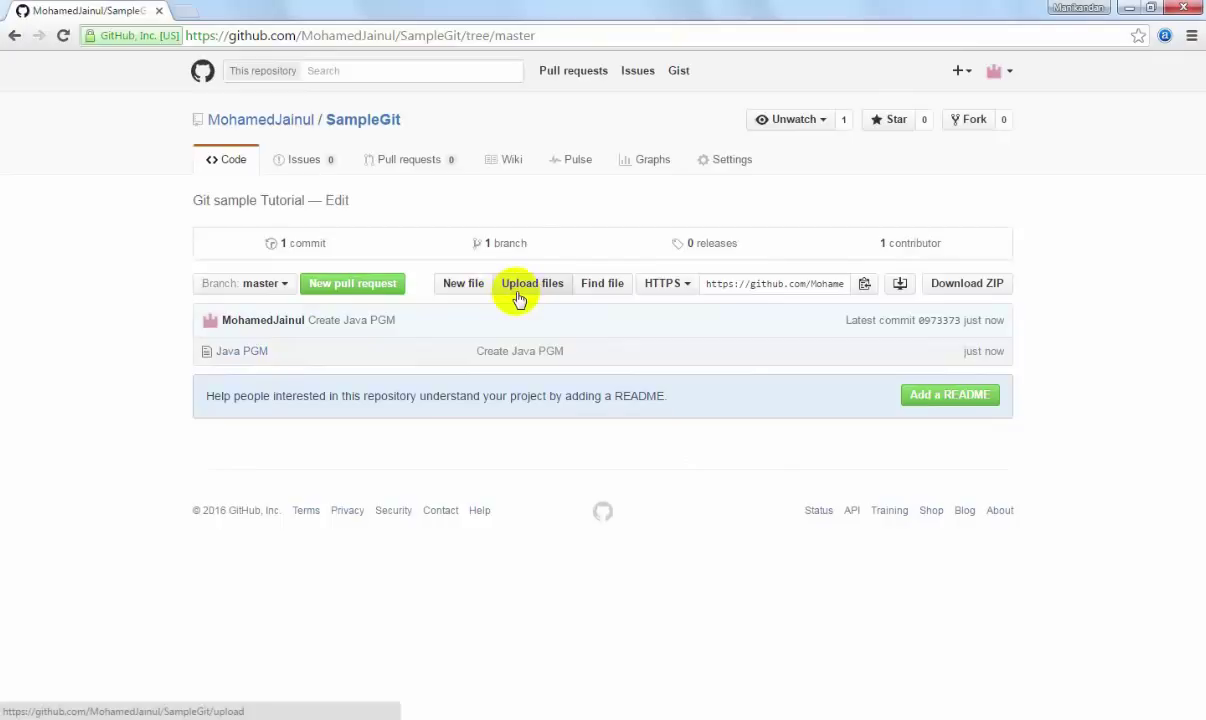
Step: Examine the repository's HTTPS clone URL, its page address and the ZIP download option
left_click(768, 290)
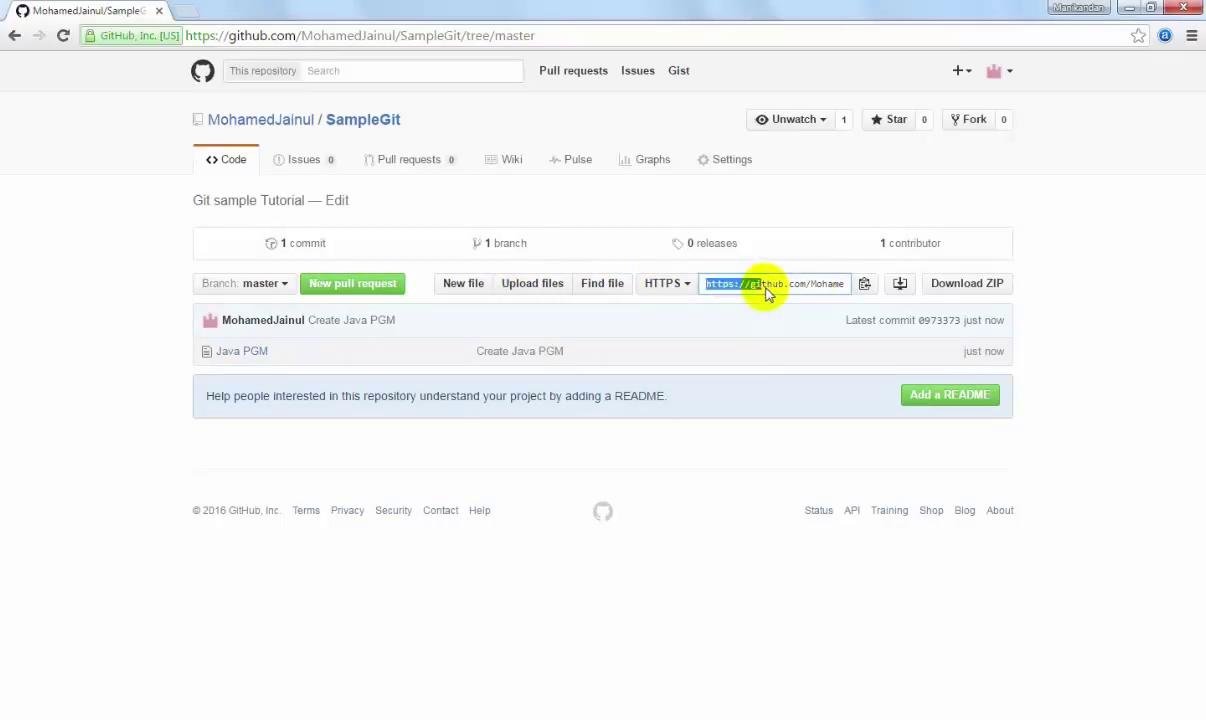
left_click_drag(768, 290, 808, 288)
left_click(810, 286)
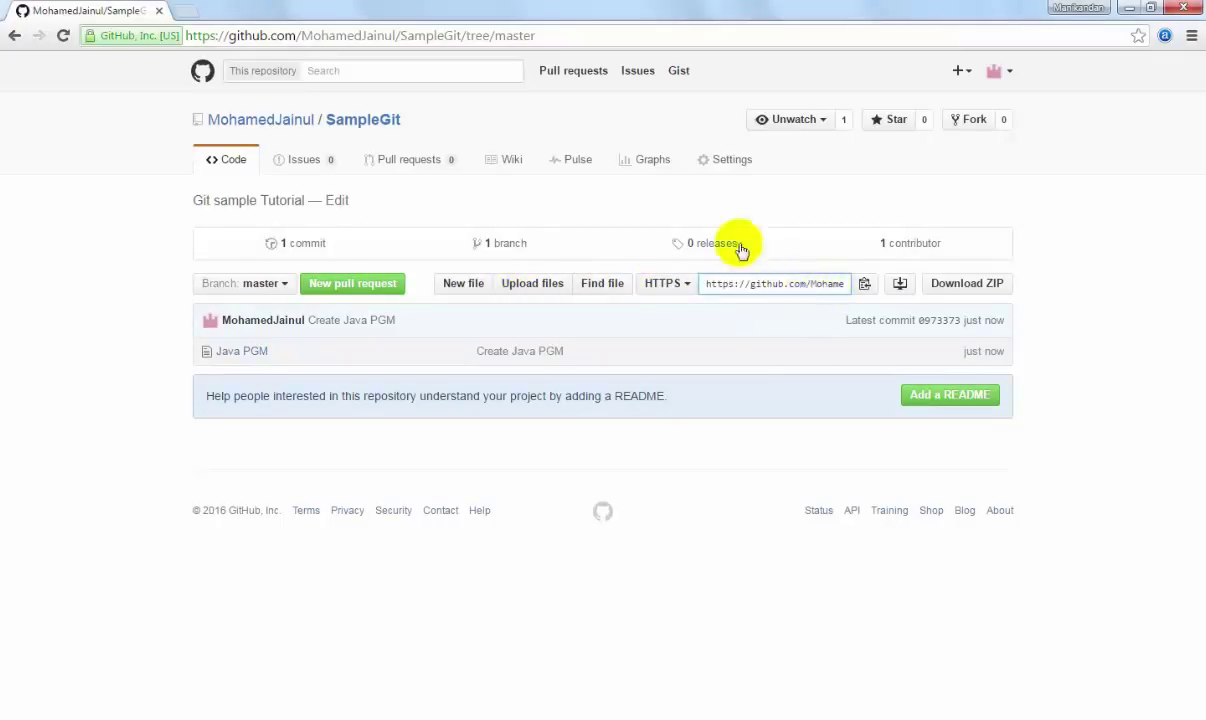
left_click(560, 35)
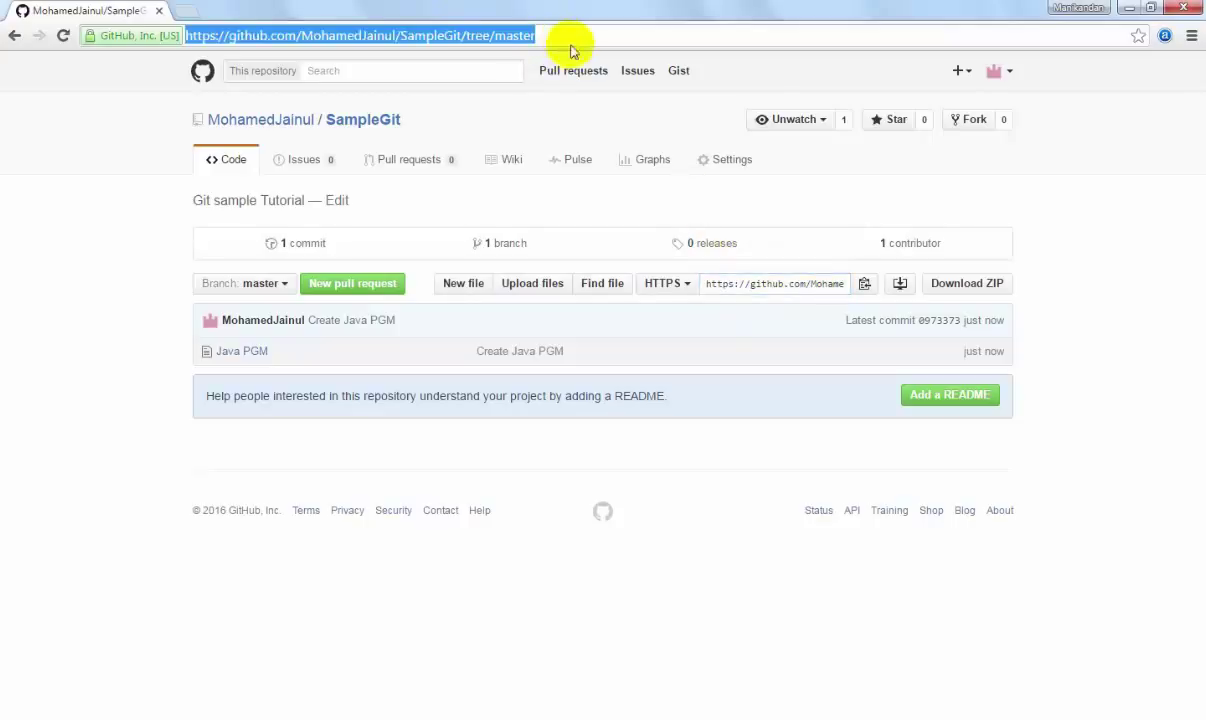
left_click(748, 283)
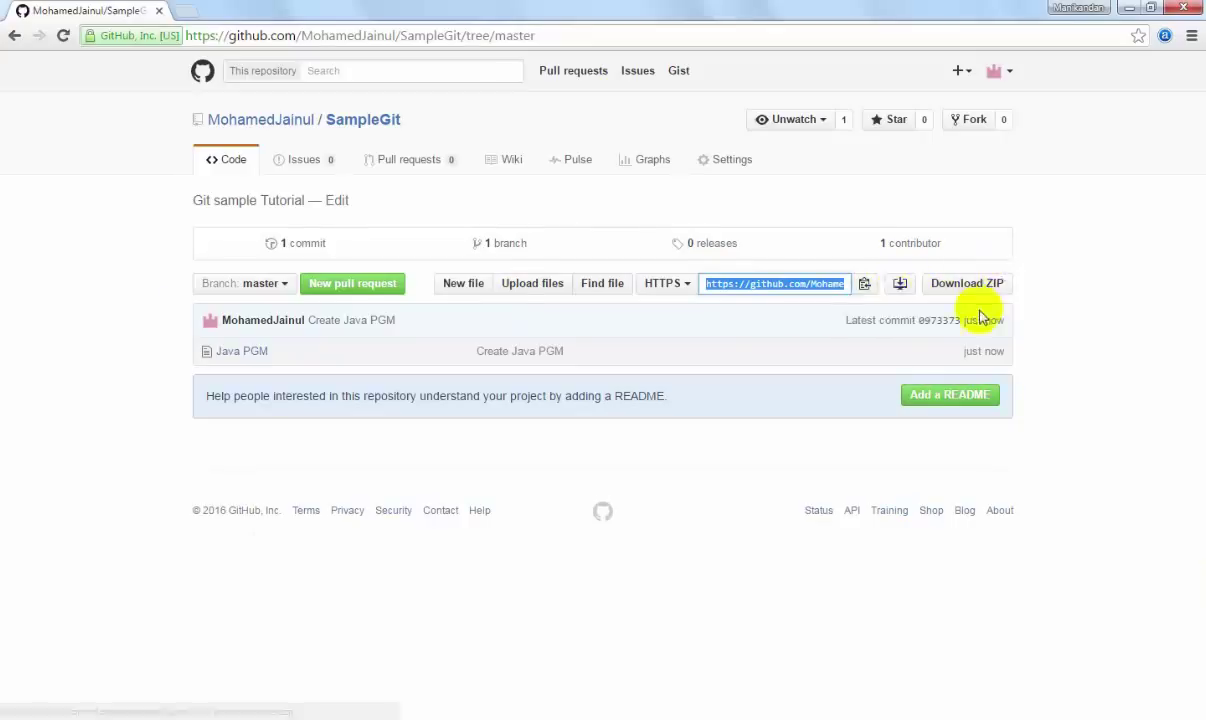
left_click(996, 283)
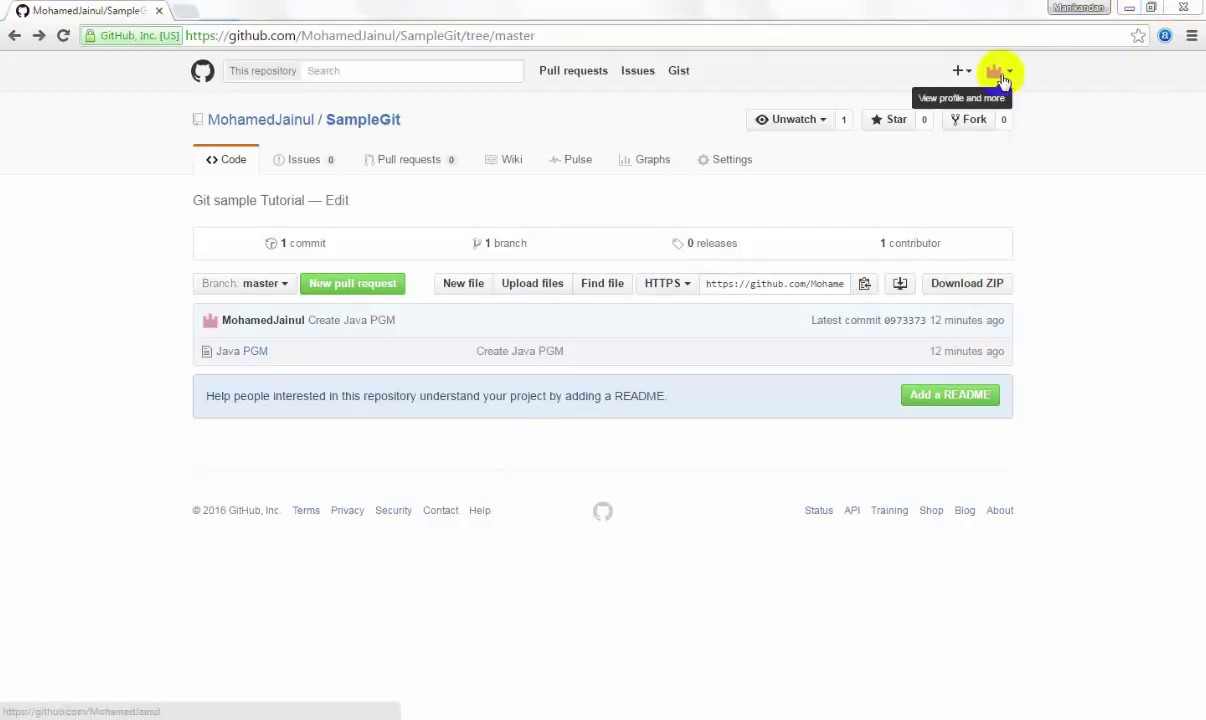
Step: Review the contribution activity on the signed-in account's profile and open its list of repositories
left_click(1001, 75)
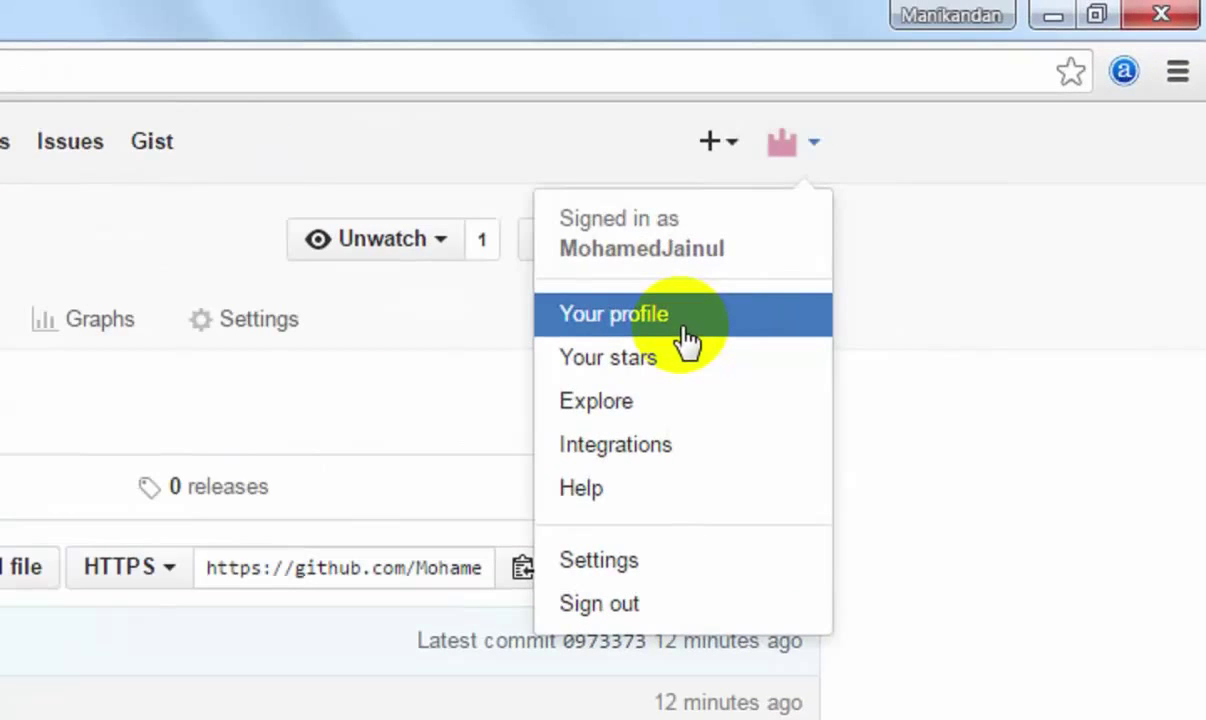
left_click(686, 336)
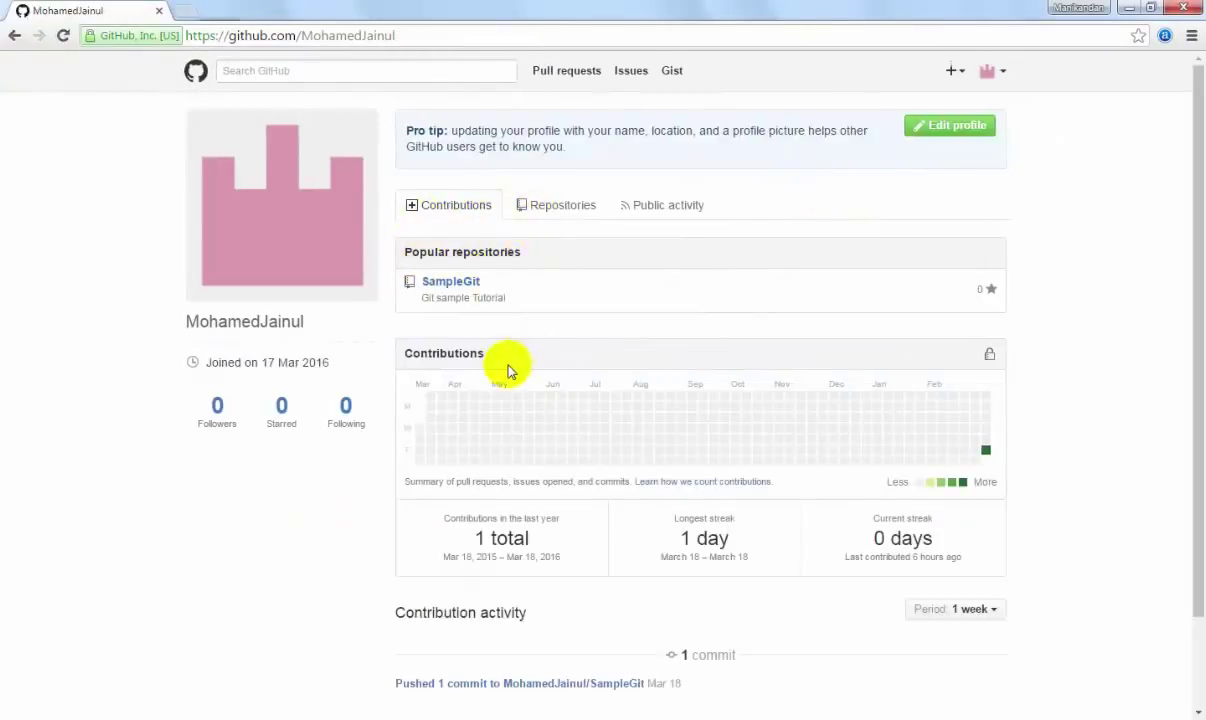
scroll(511, 366, "down", 1)
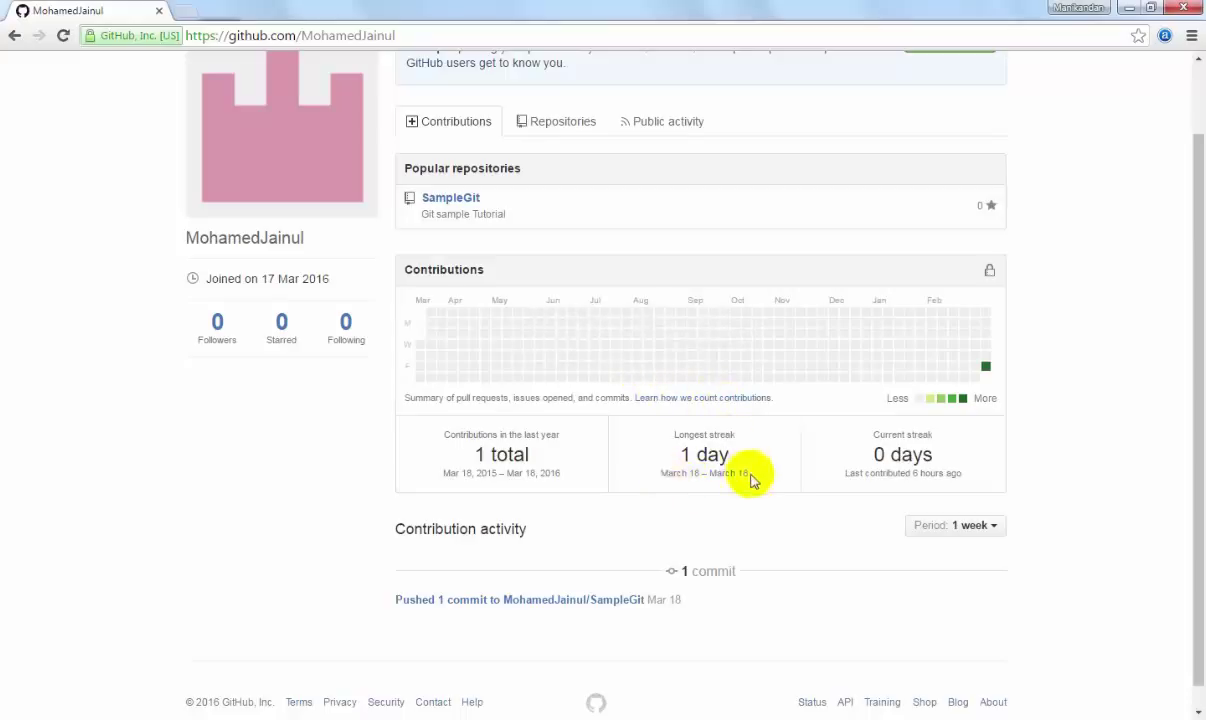
scroll(748, 471, "up", 2)
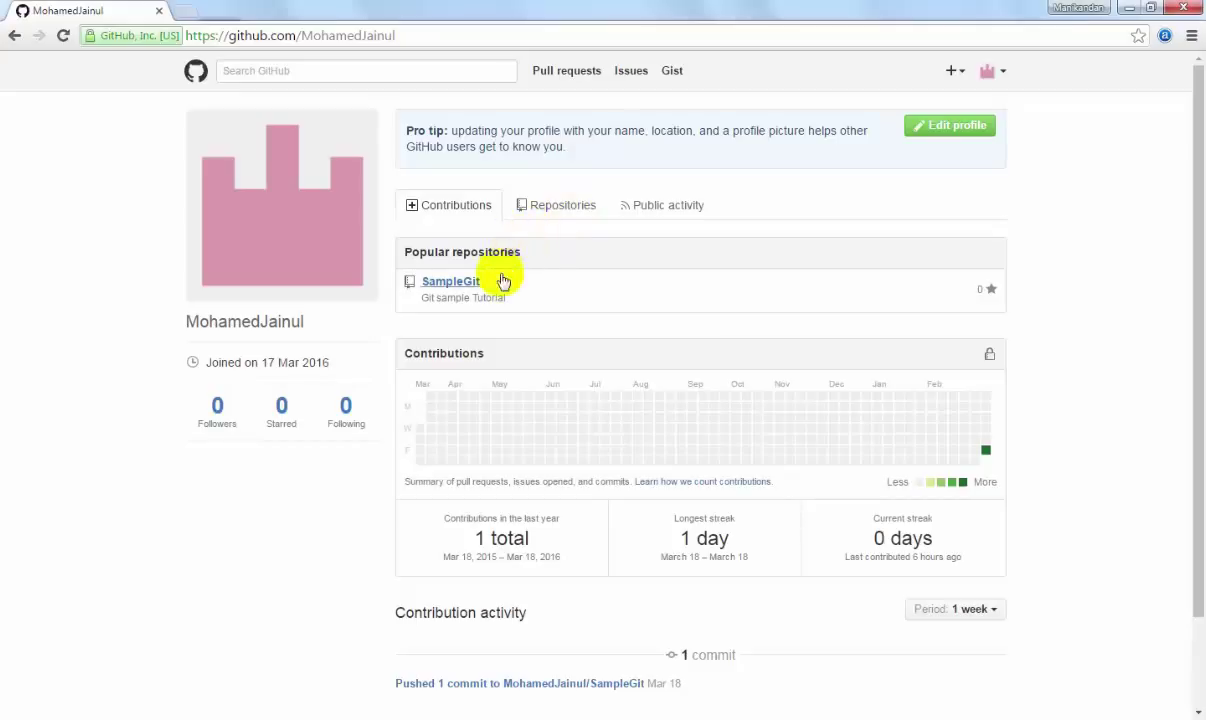
left_click(545, 215)
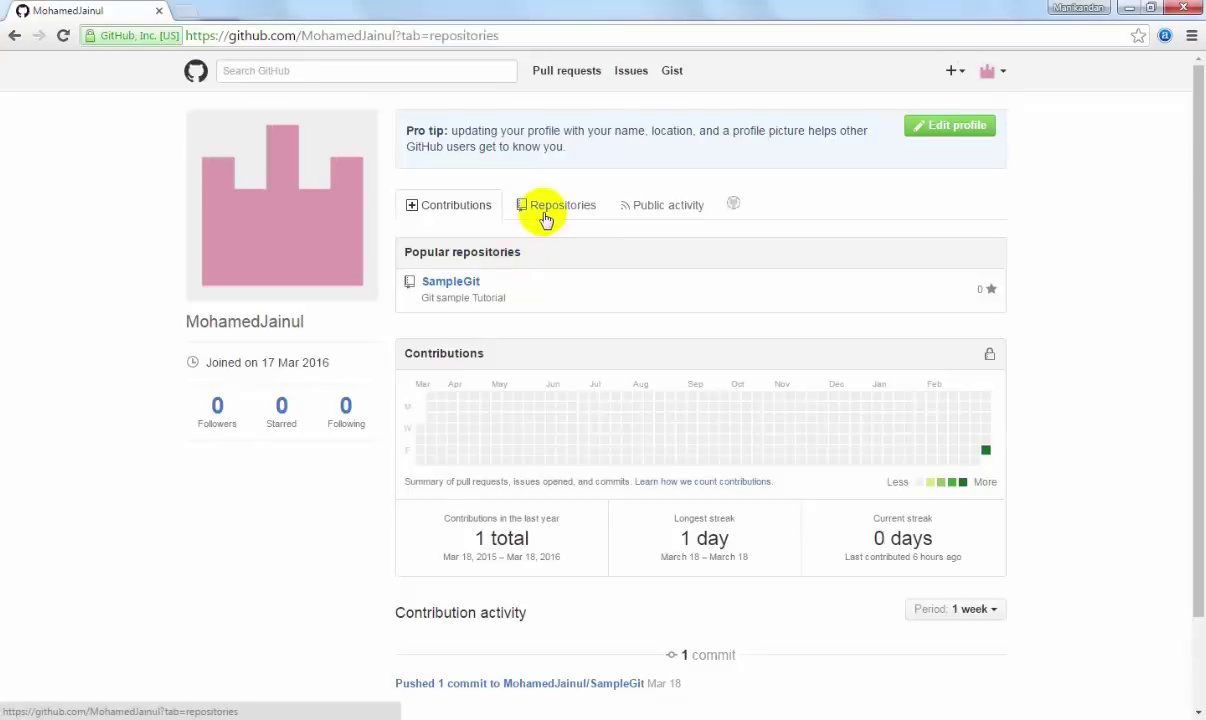